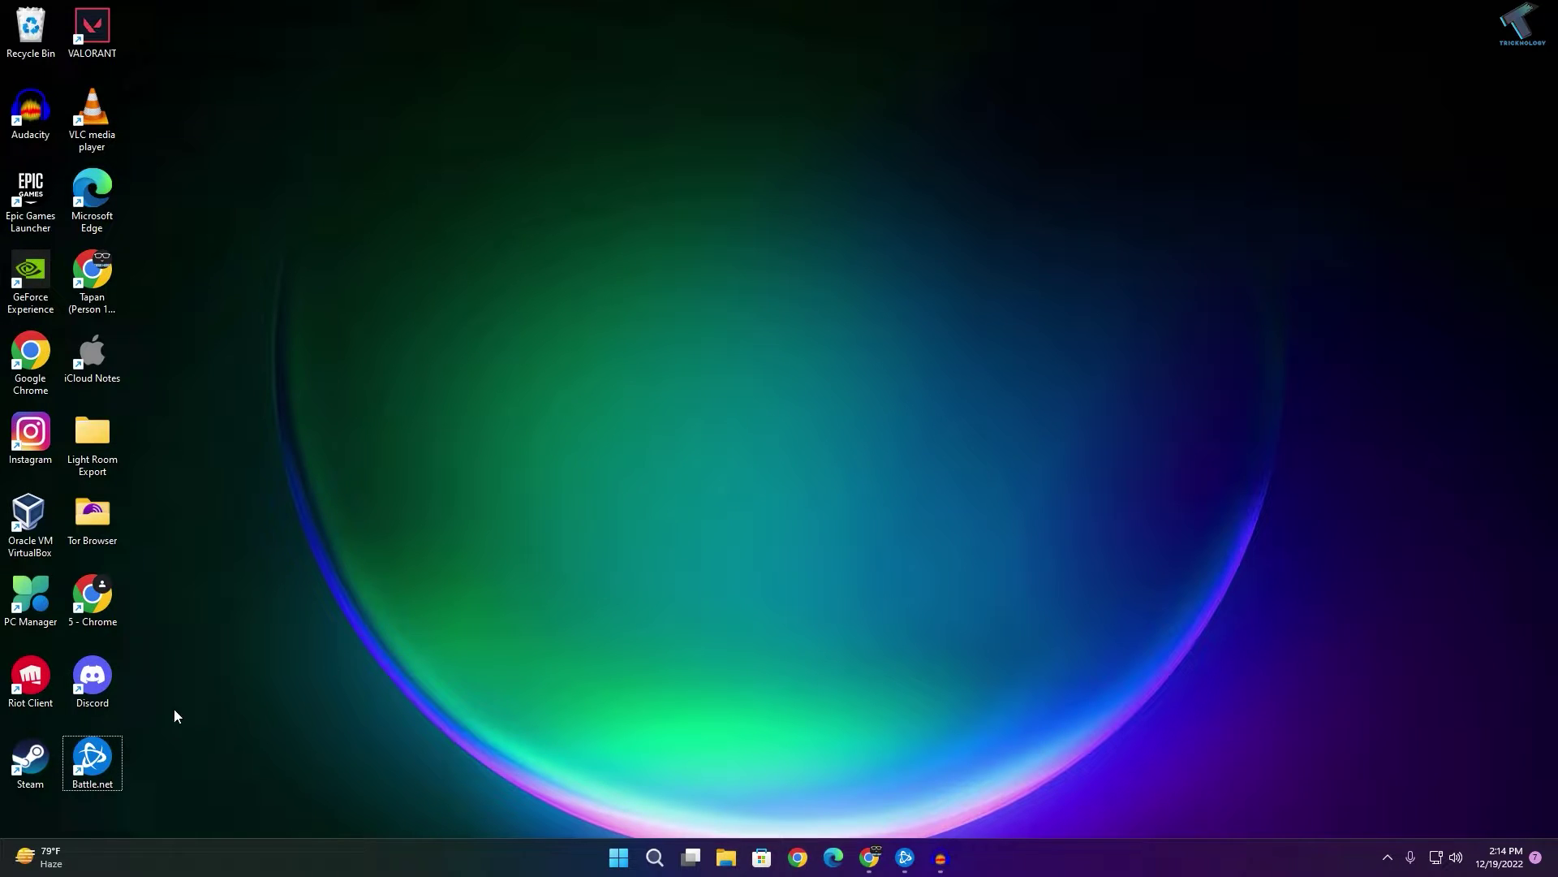
Step: In Battle.net's shortcut Properties, enable 'Run this program as an administrator' on Compatibility and save
{"action": "right_click", "coordinate": [104, 771]}
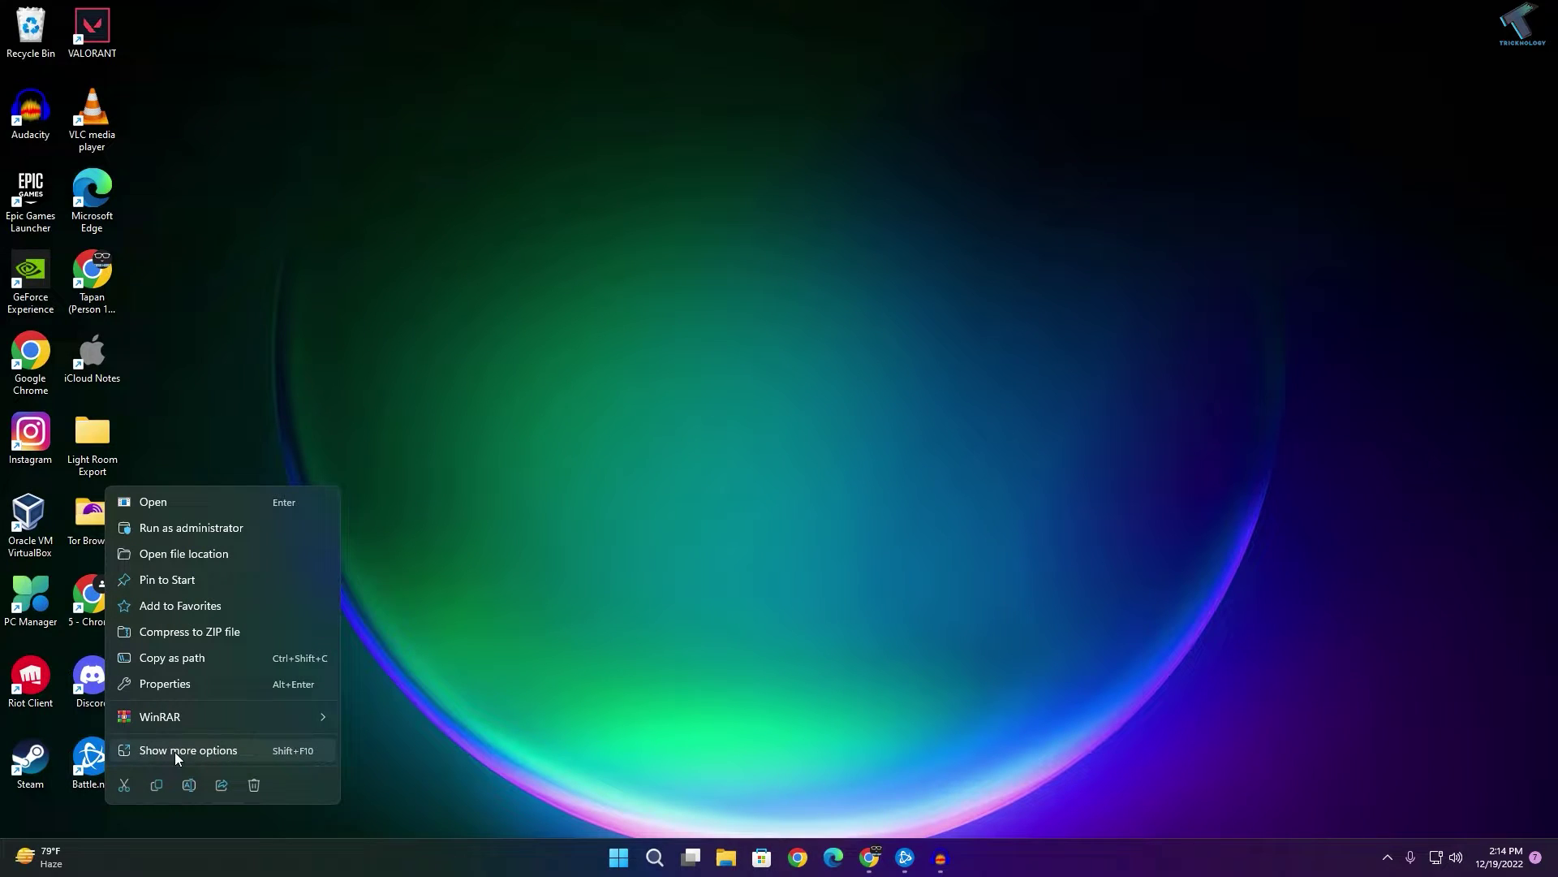
{"action": "left_click", "coordinate": [244, 756]}
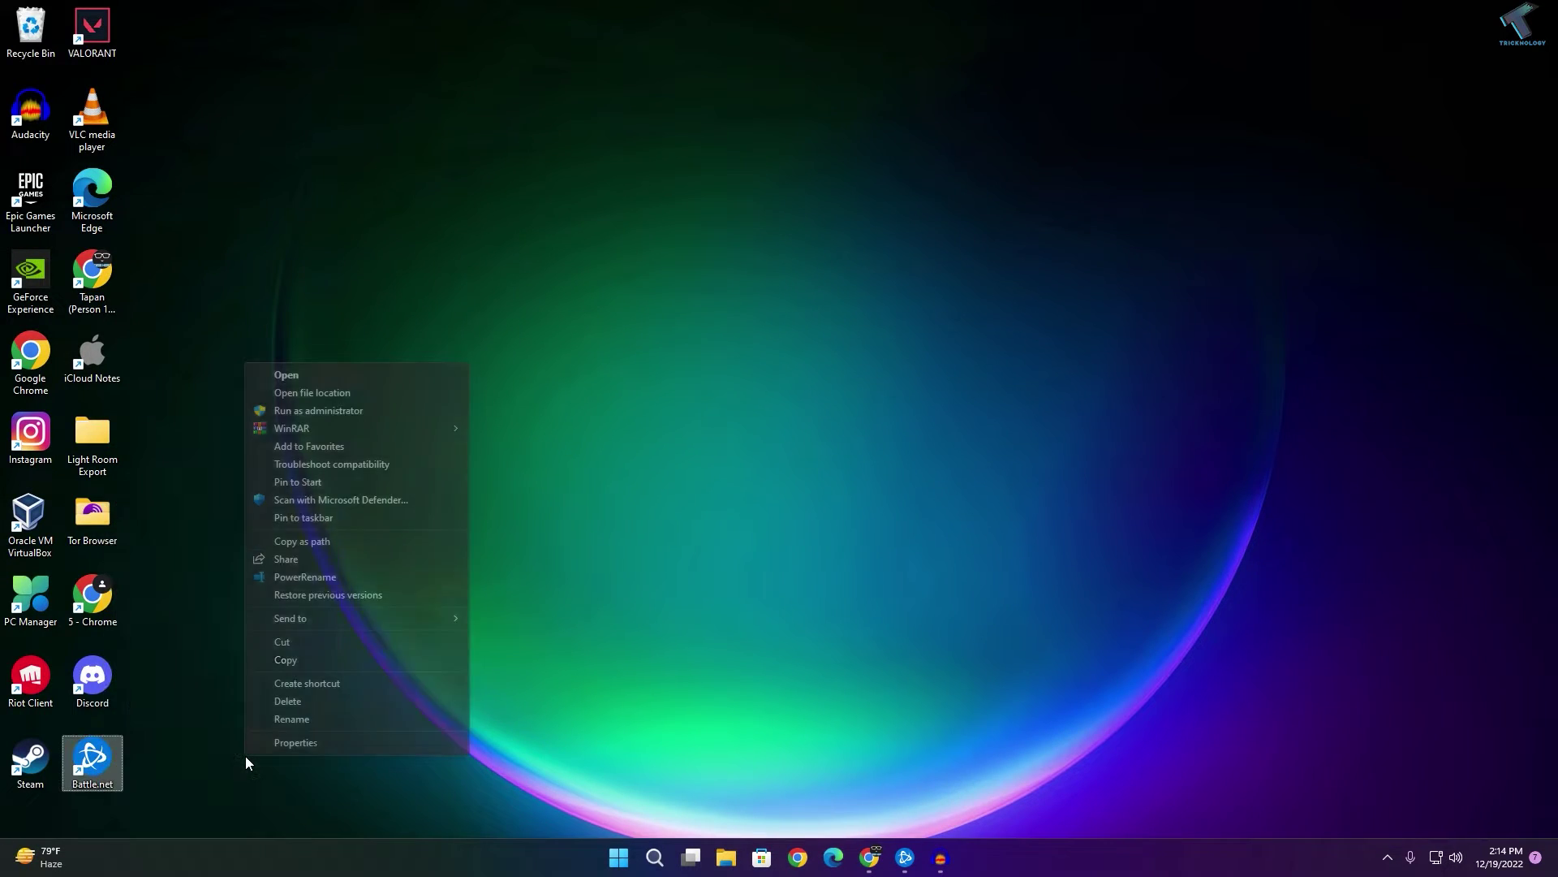
{"action": "left_click", "coordinate": [348, 744]}
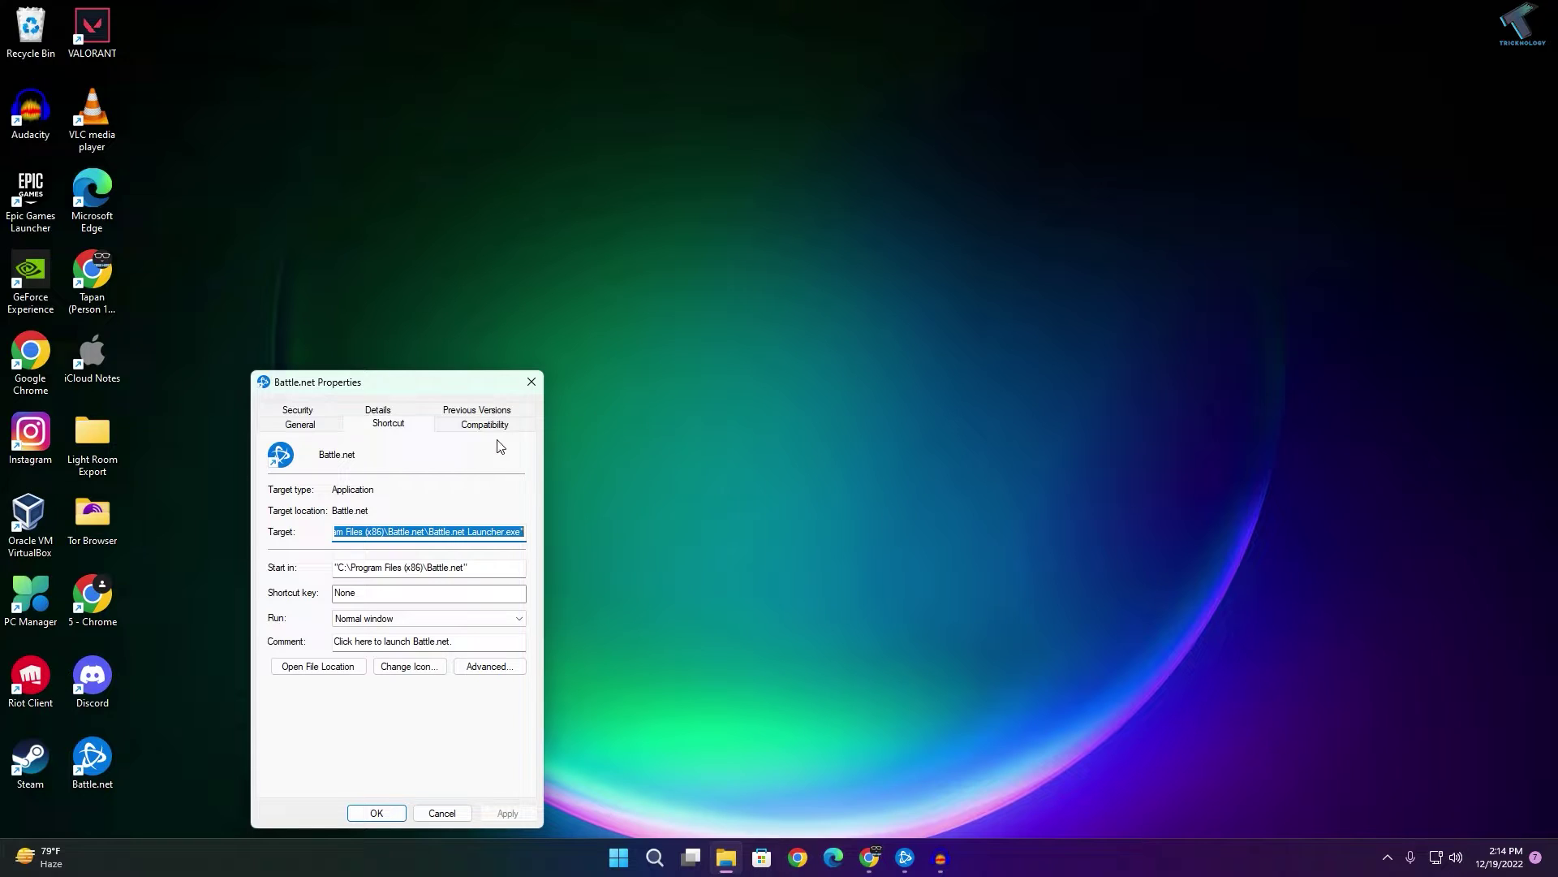
{"action": "left_click", "coordinate": [492, 431]}
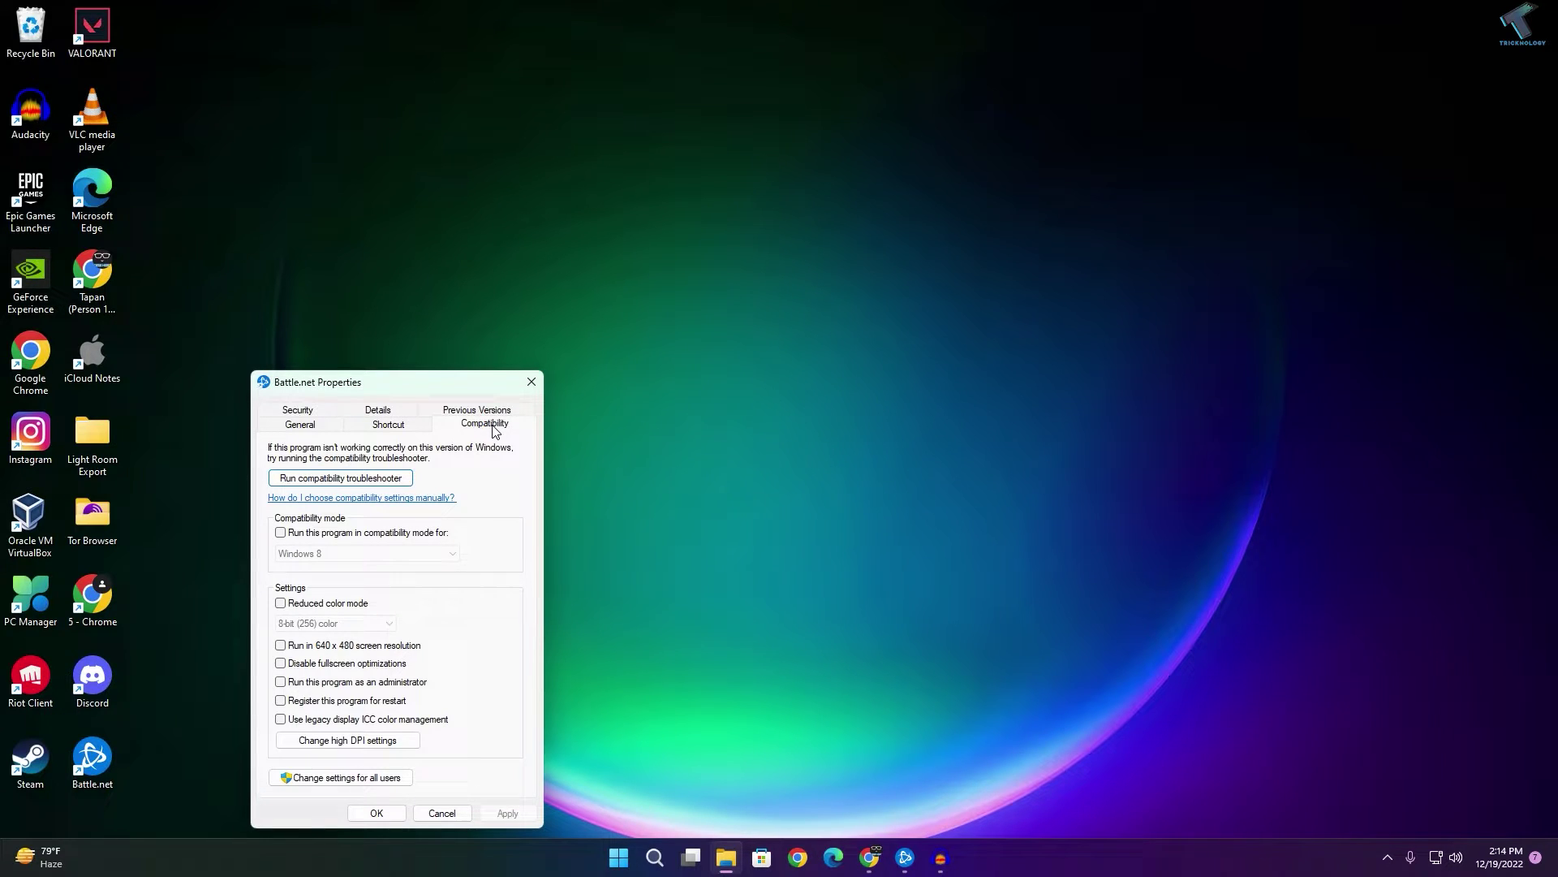
{"action": "left_click", "coordinate": [284, 690]}
{"action": "left_click", "coordinate": [518, 812]}
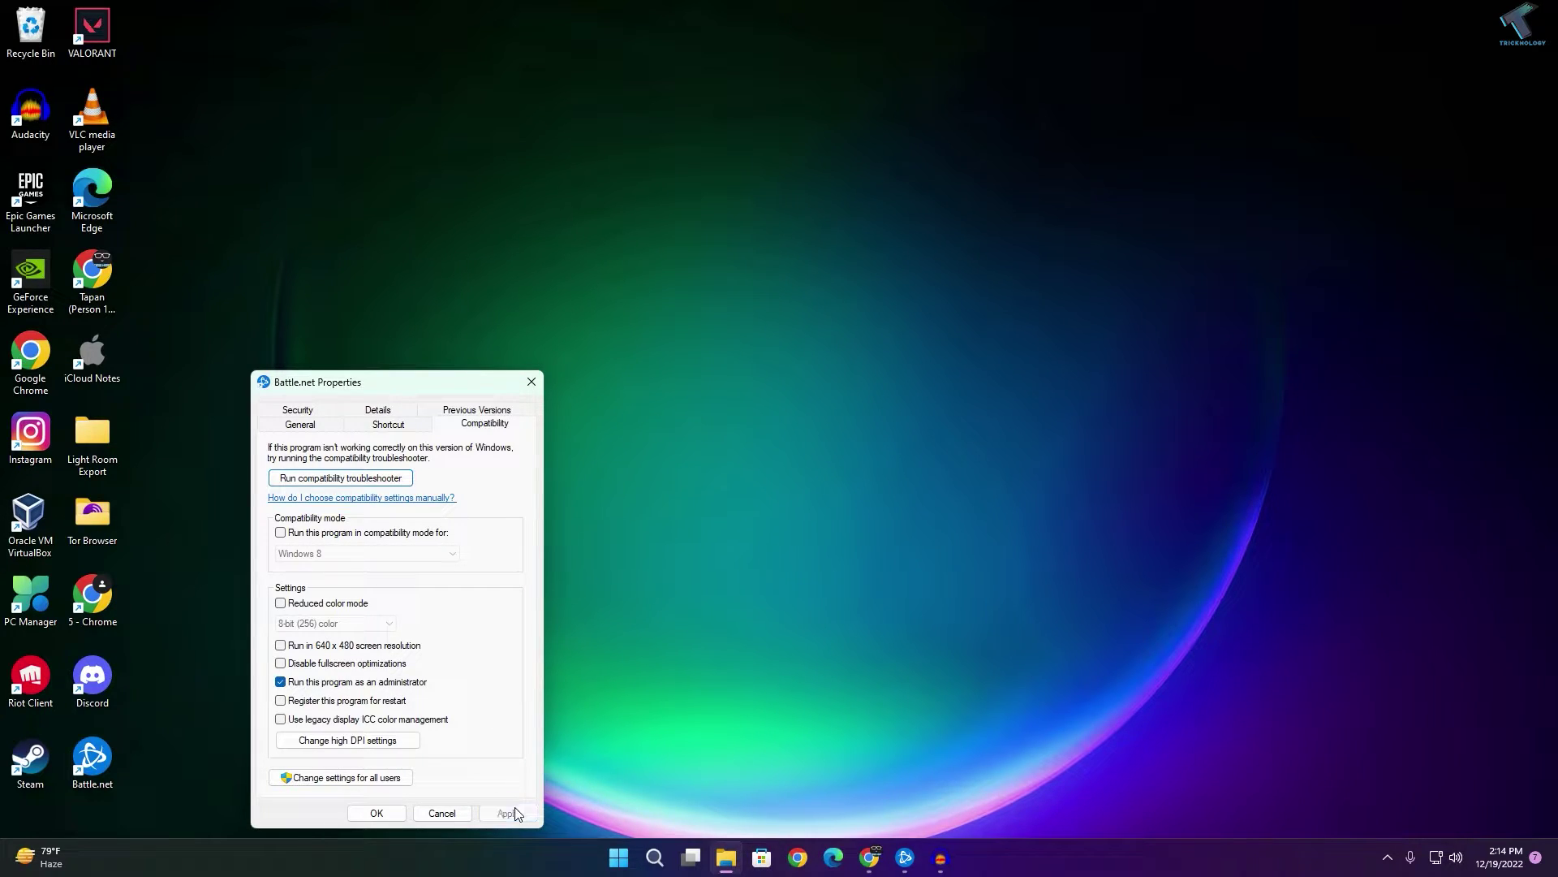
{"action": "left_click", "coordinate": [376, 813]}
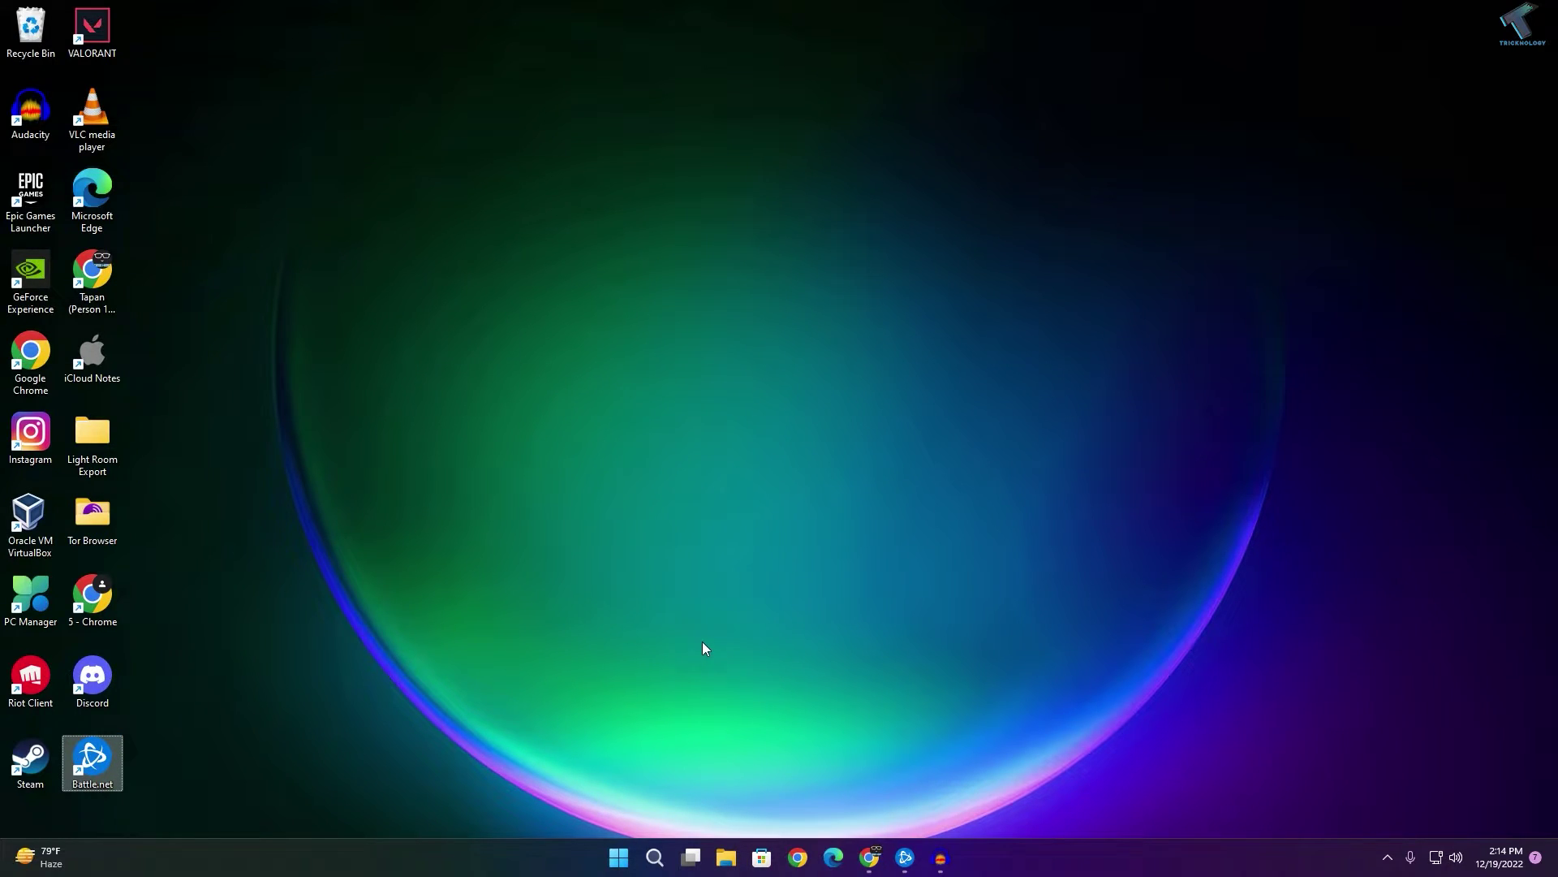
{"action": "right_click", "coordinate": [623, 858]}
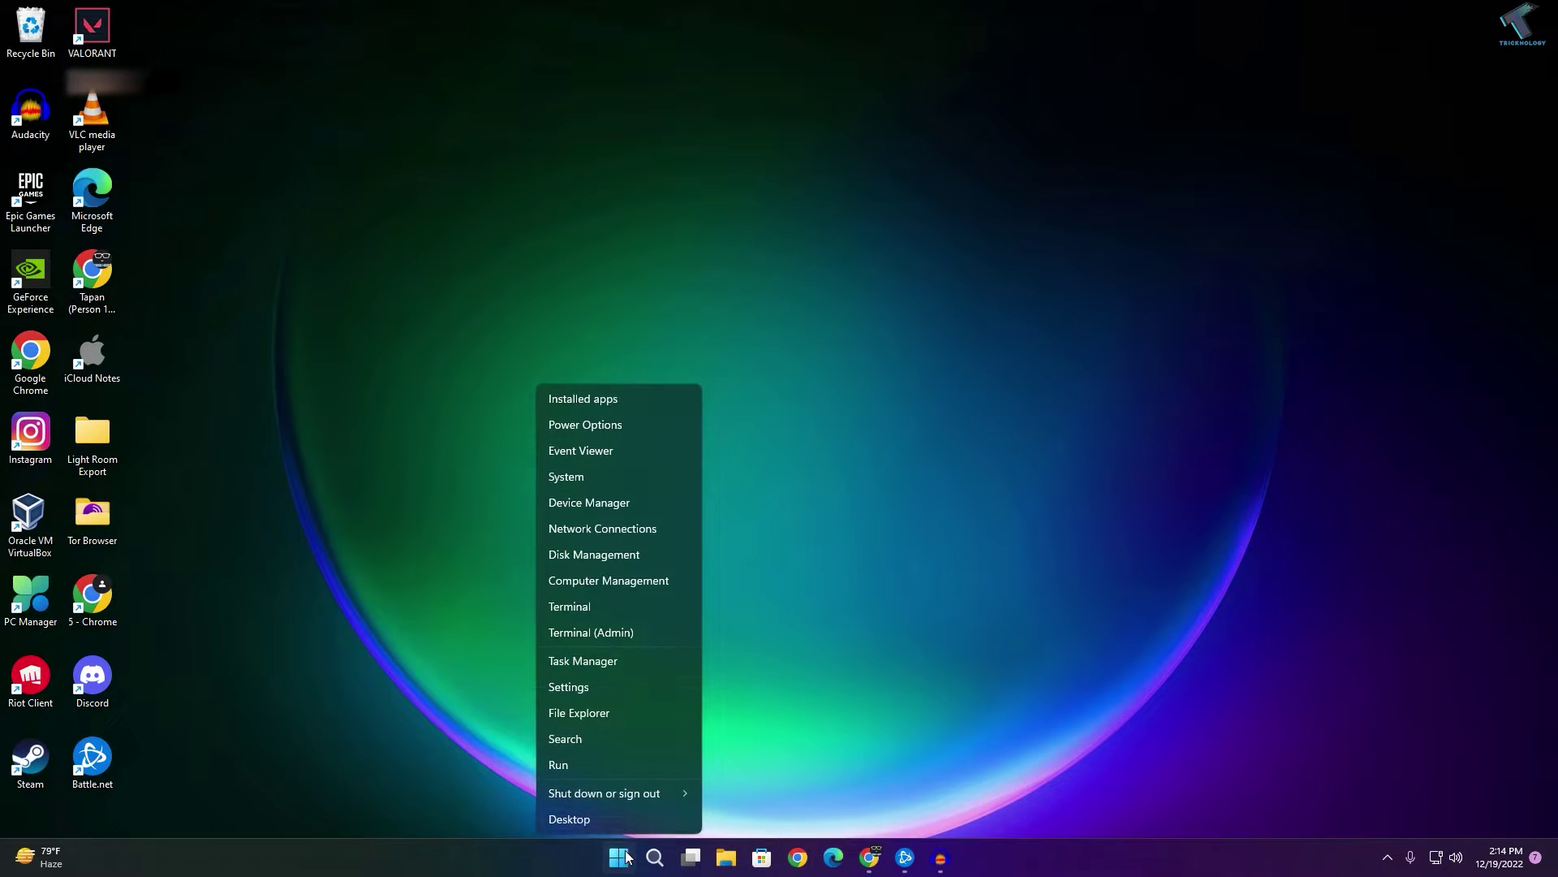
{"action": "left_click", "coordinate": [639, 690]}
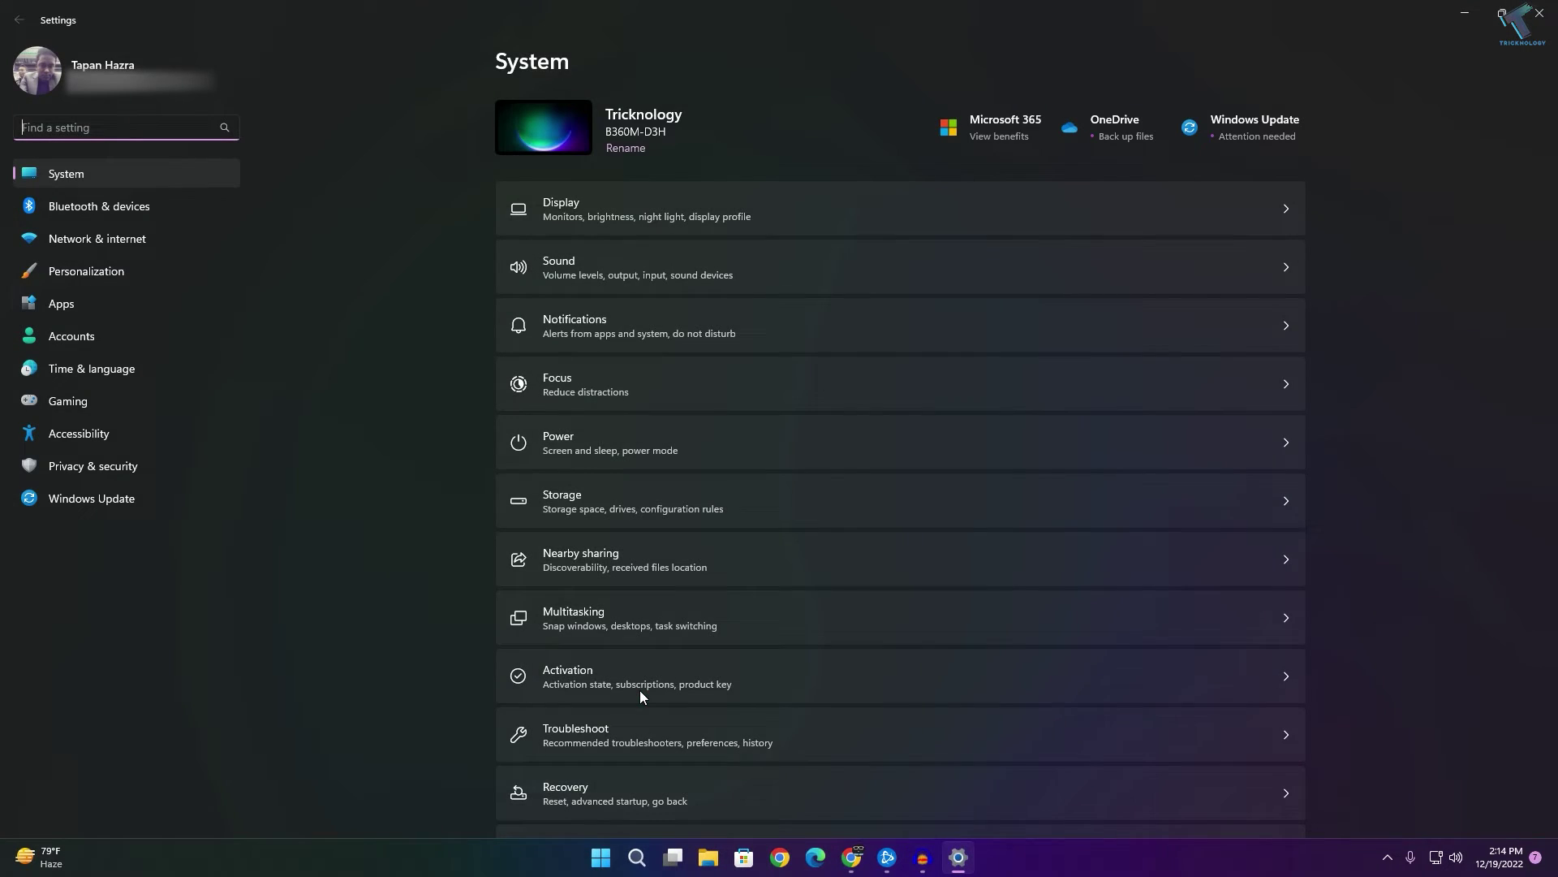
{"action": "left_click", "coordinate": [95, 249]}
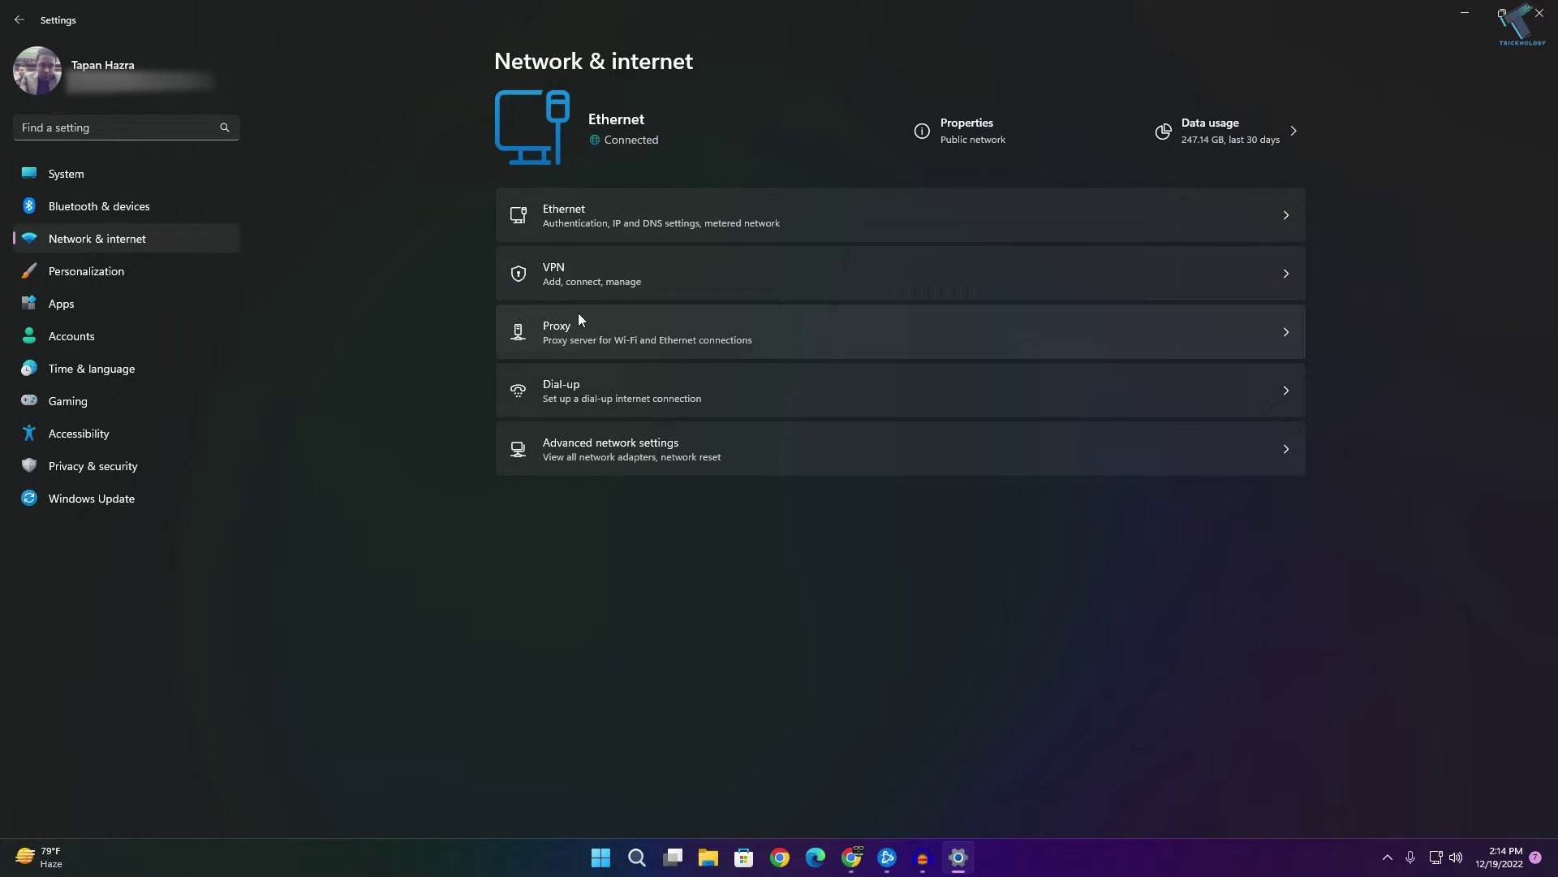
{"action": "left_click", "coordinate": [586, 348]}
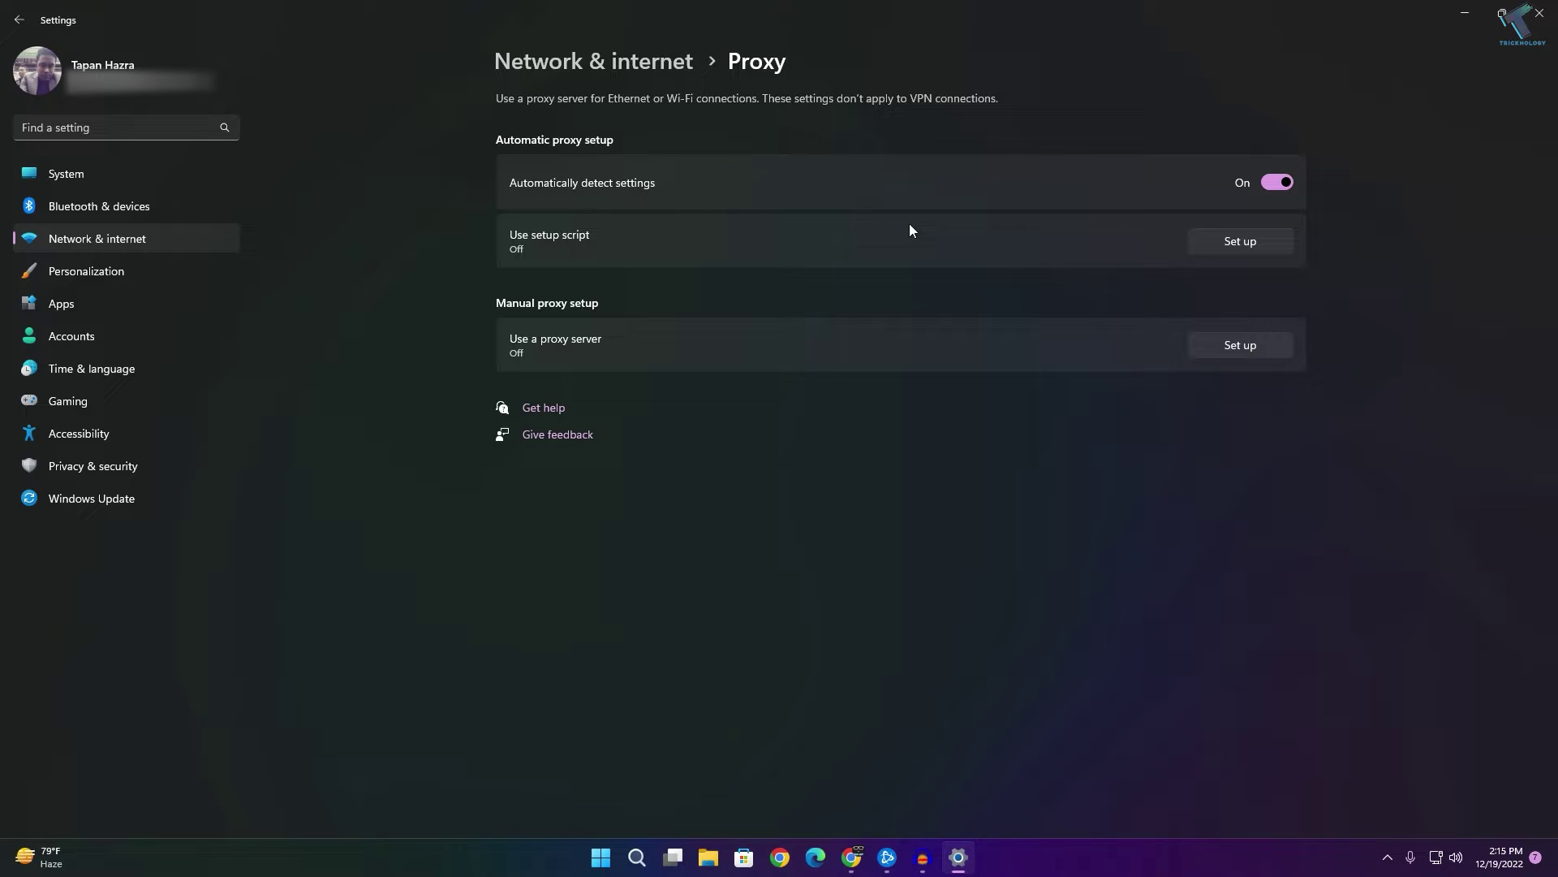
{"action": "left_click", "coordinate": [1218, 349]}
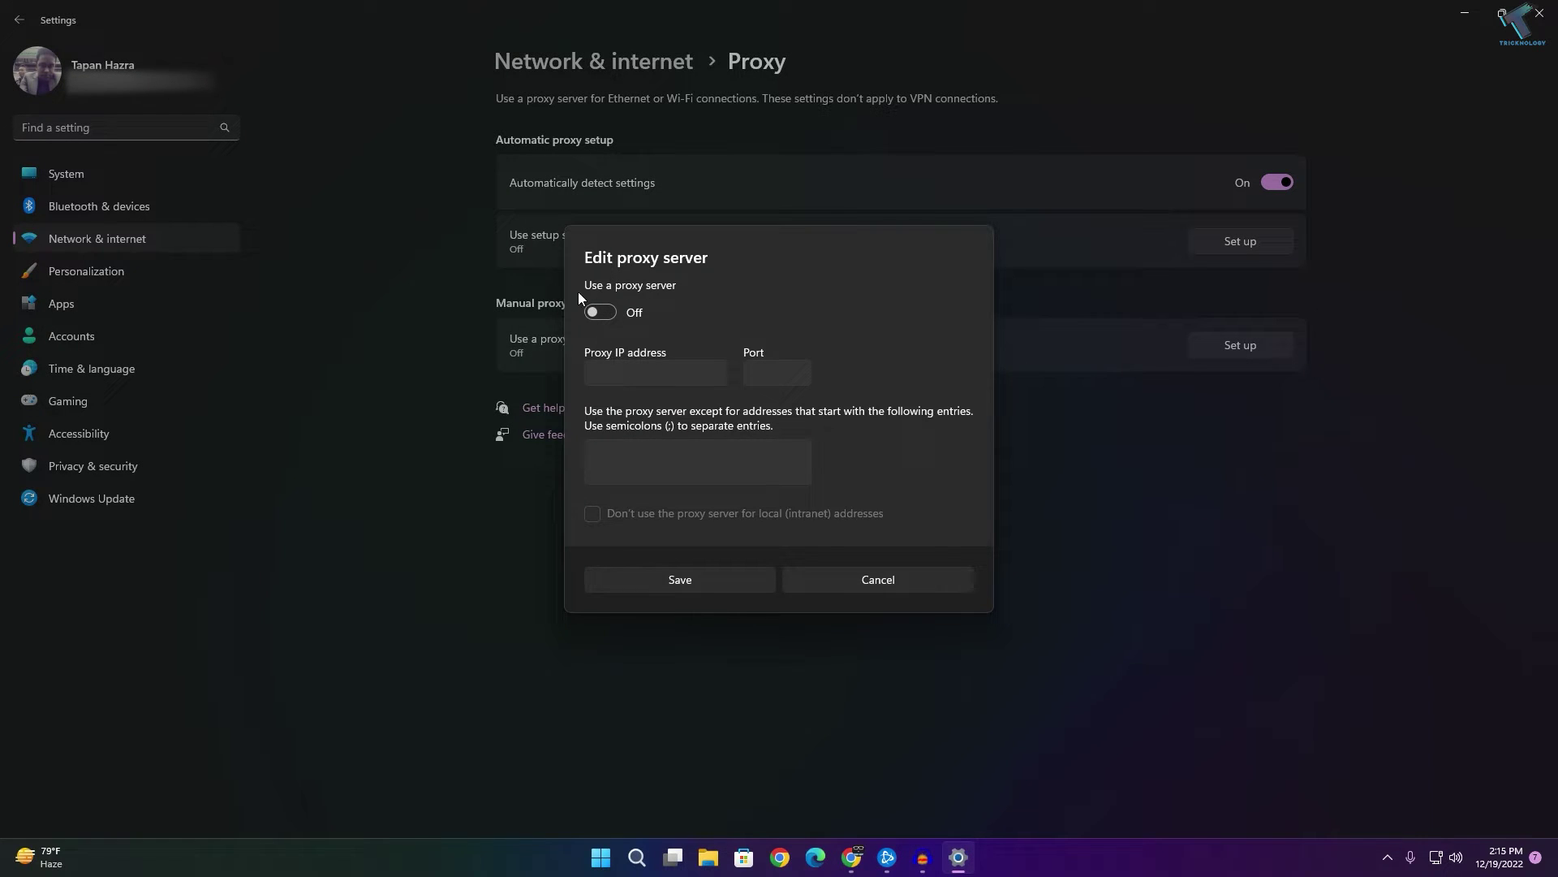
{"action": "left_click", "coordinate": [918, 577]}
{"action": "left_click", "coordinate": [1529, 18]}
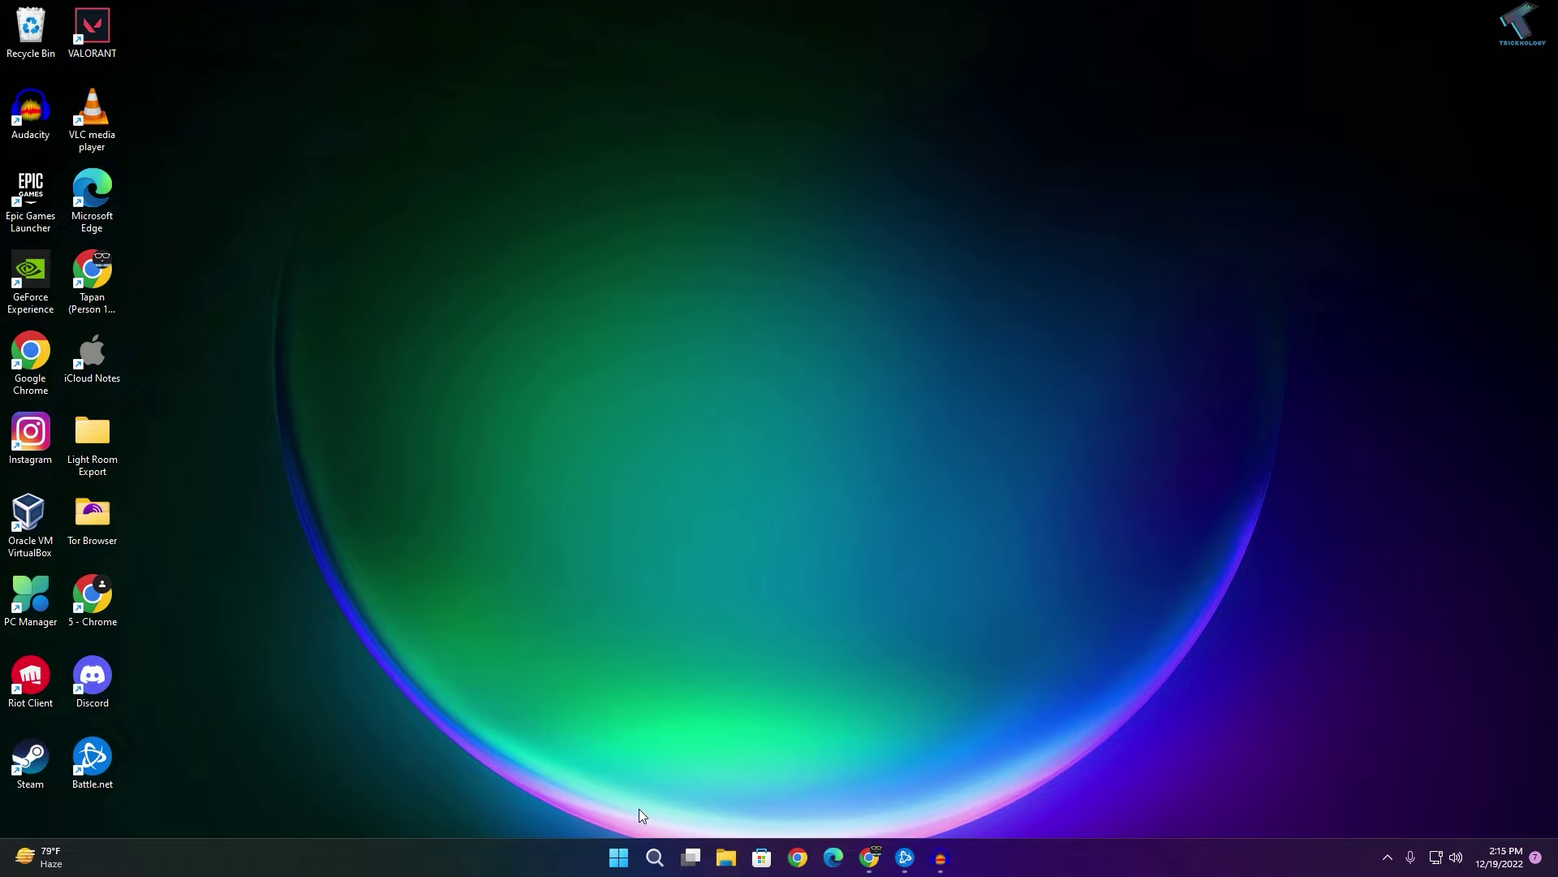
Step: Launch services.msc from the Start menu search
{"action": "left_click", "coordinate": [617, 856]}
{"action": "type", "text": "s"}
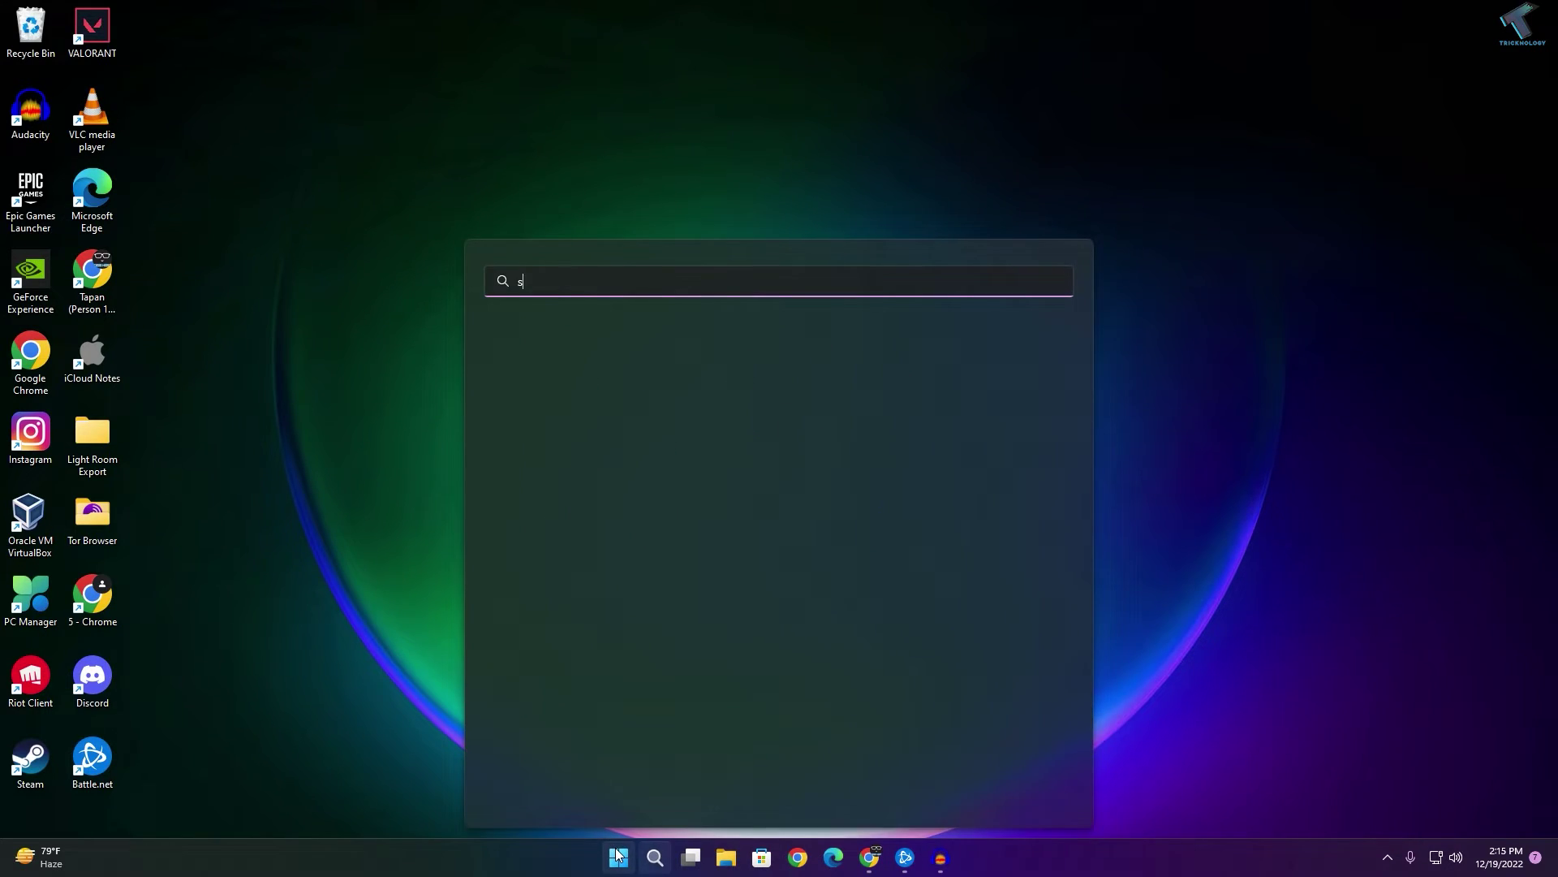
{"action": "type", "text": "erv"}
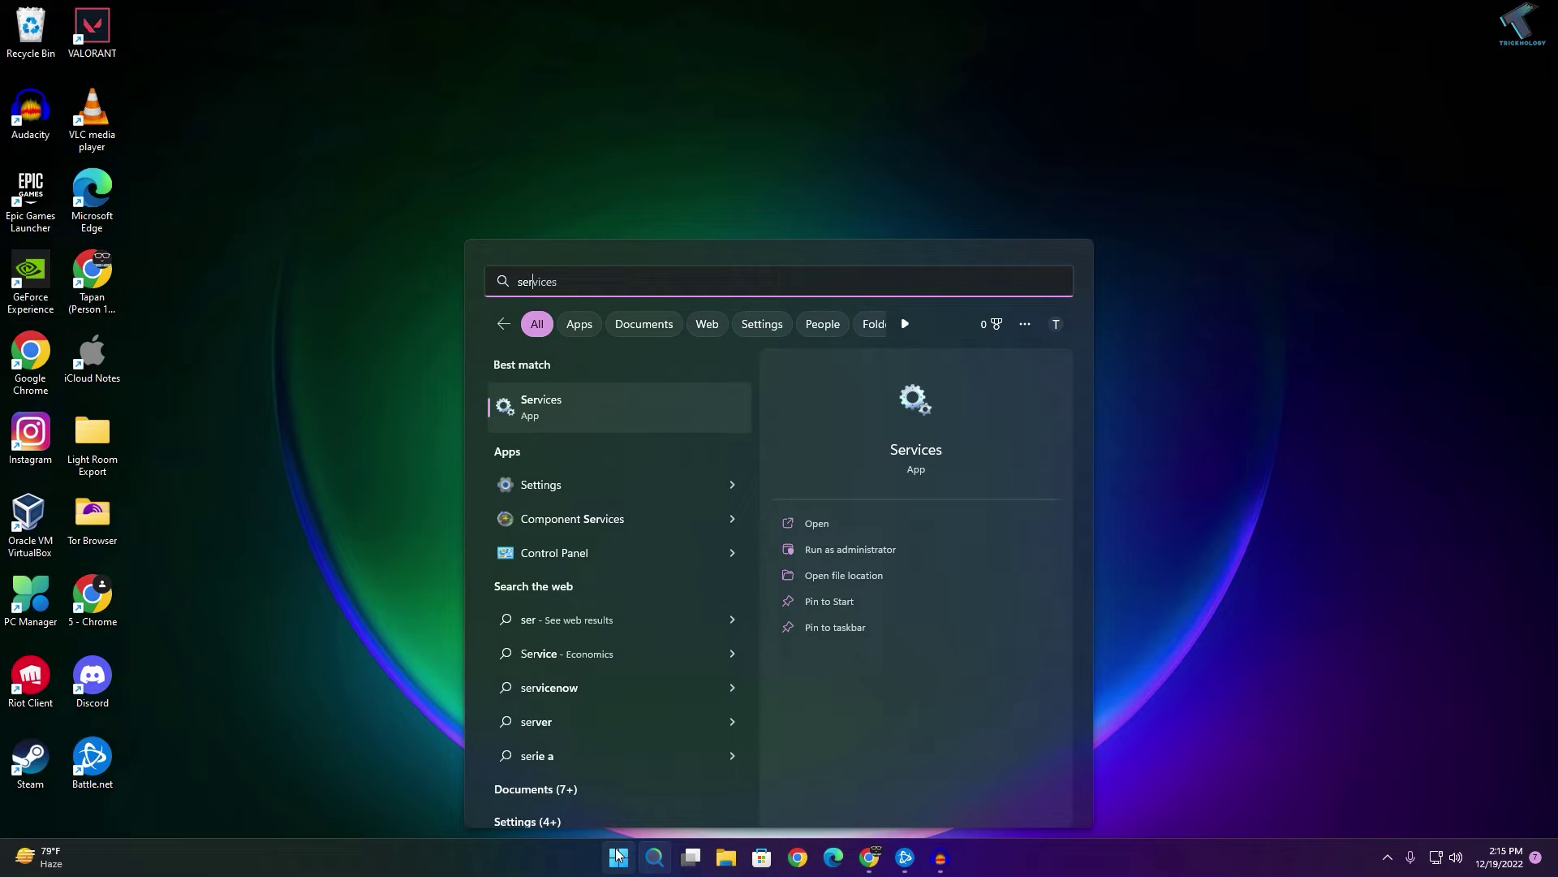
{"action": "type", "text": "ice"}
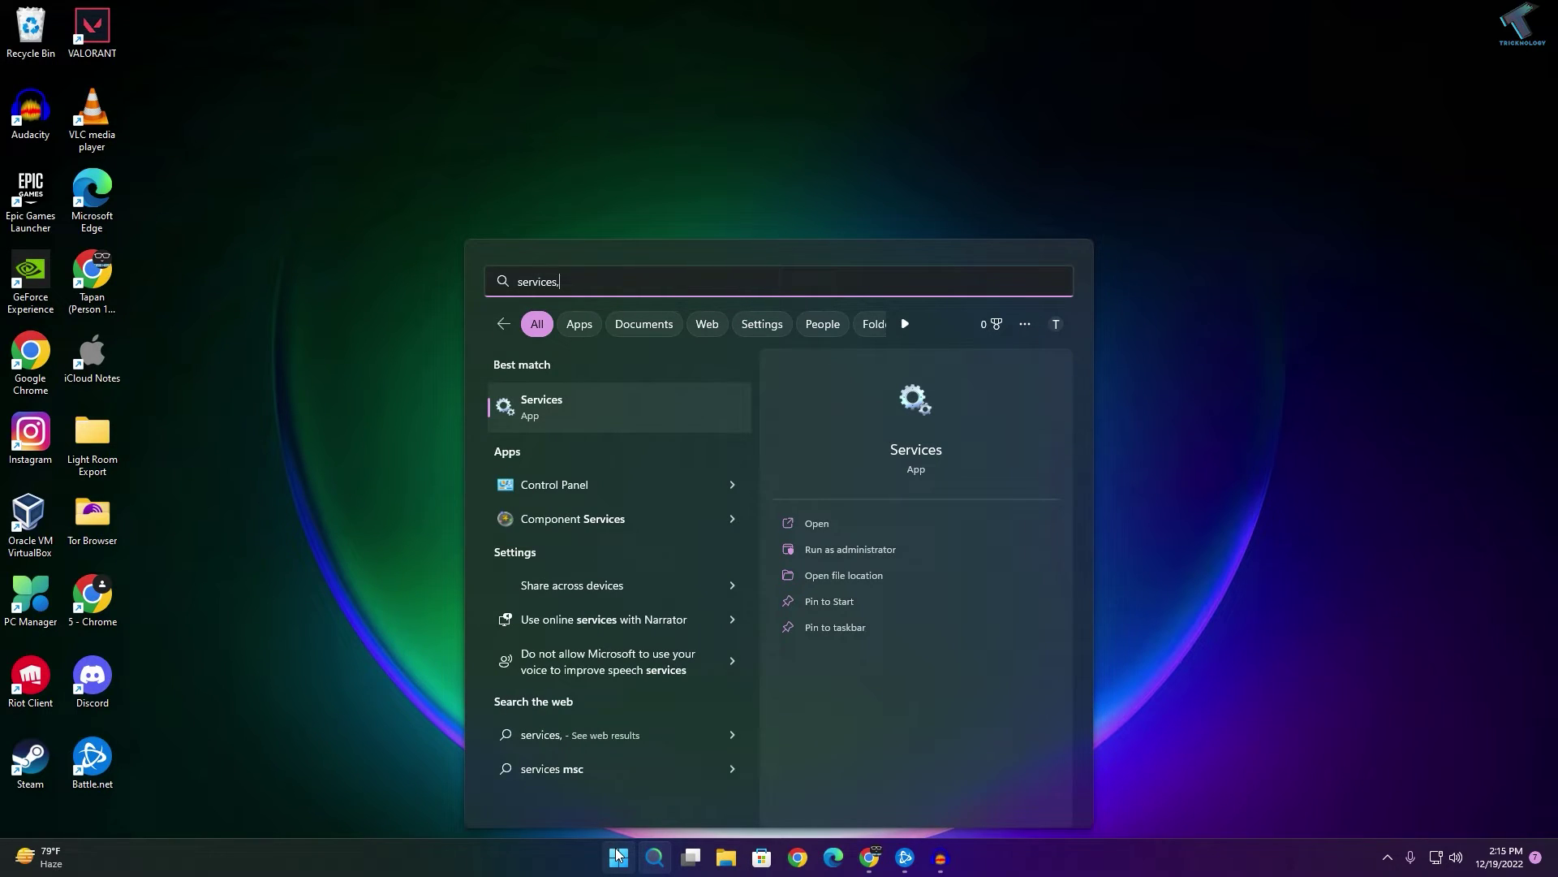
{"action": "type", "text": ".msc"}
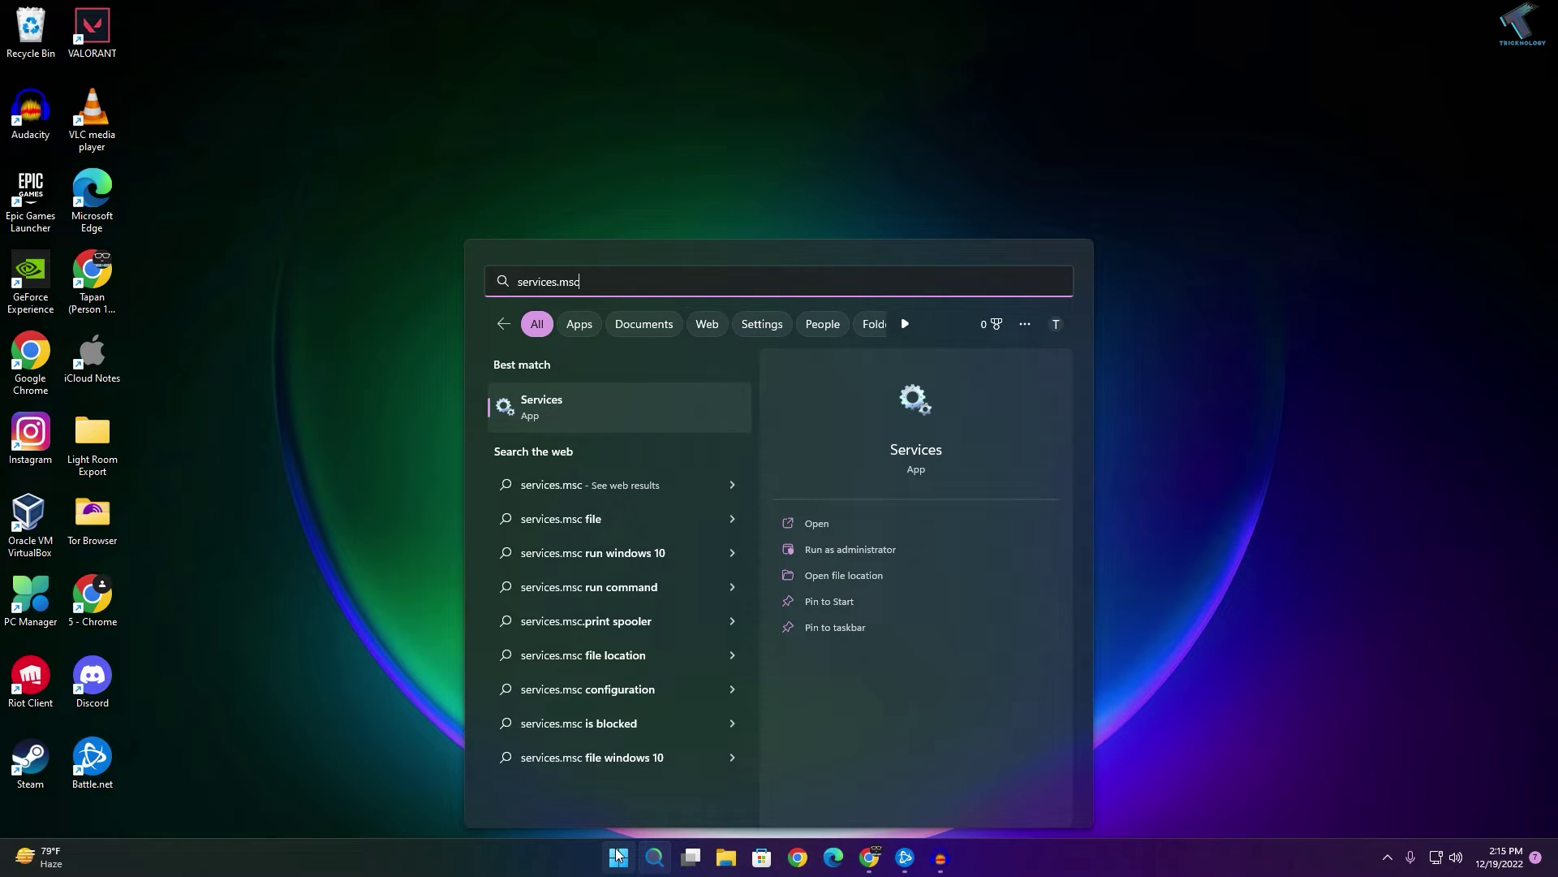
{"action": "key", "text": "Return"}
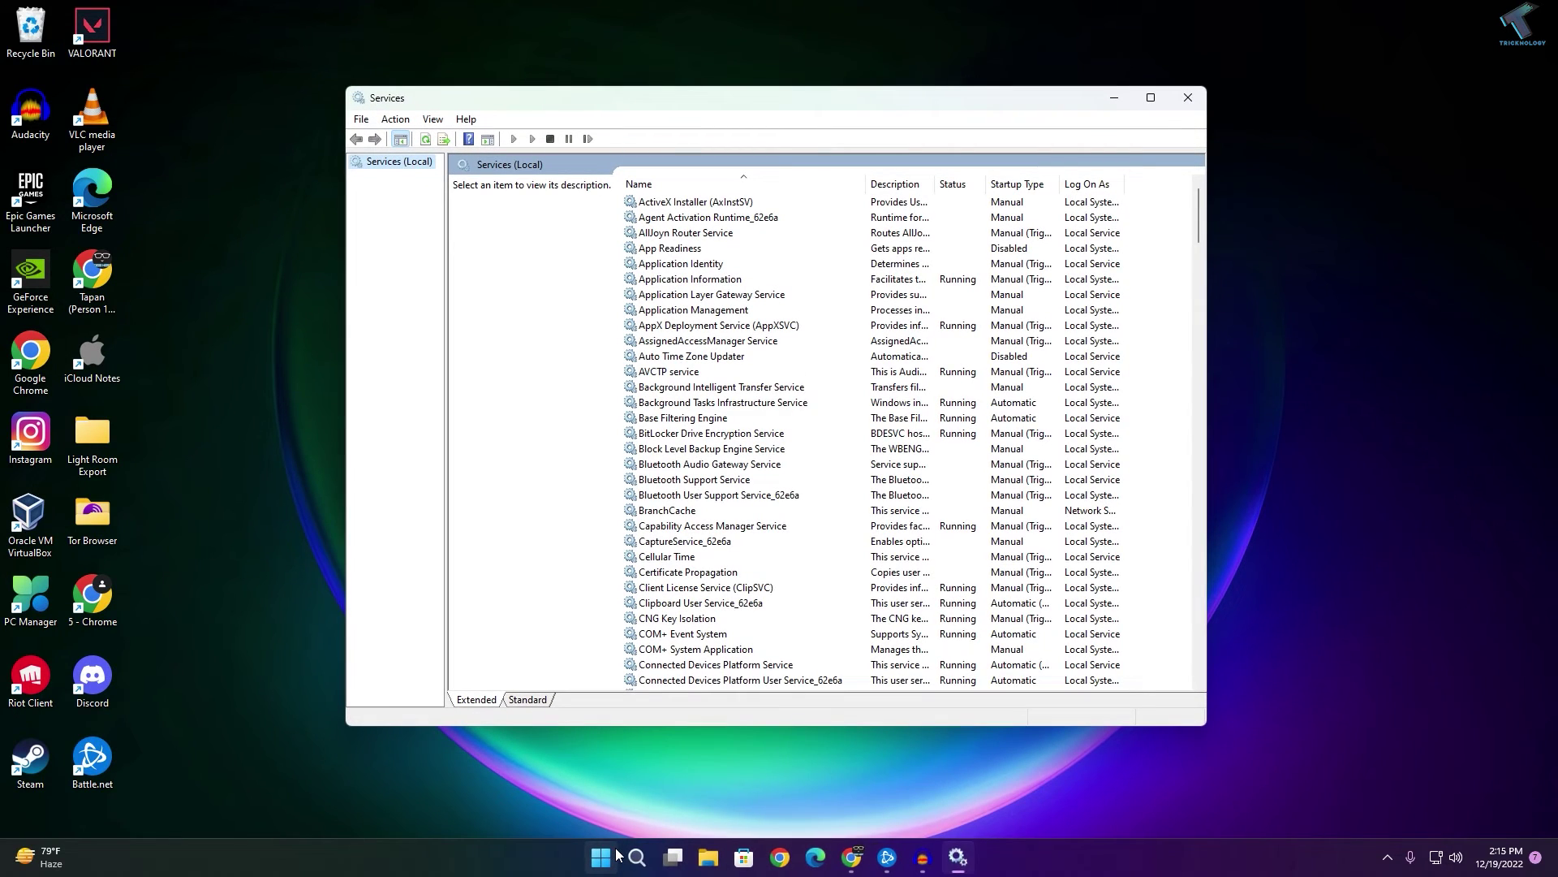
Step: Change Secondary Logon's startup type to Automatic, save it, and close the Services console
{"action": "left_click", "coordinate": [822, 434]}
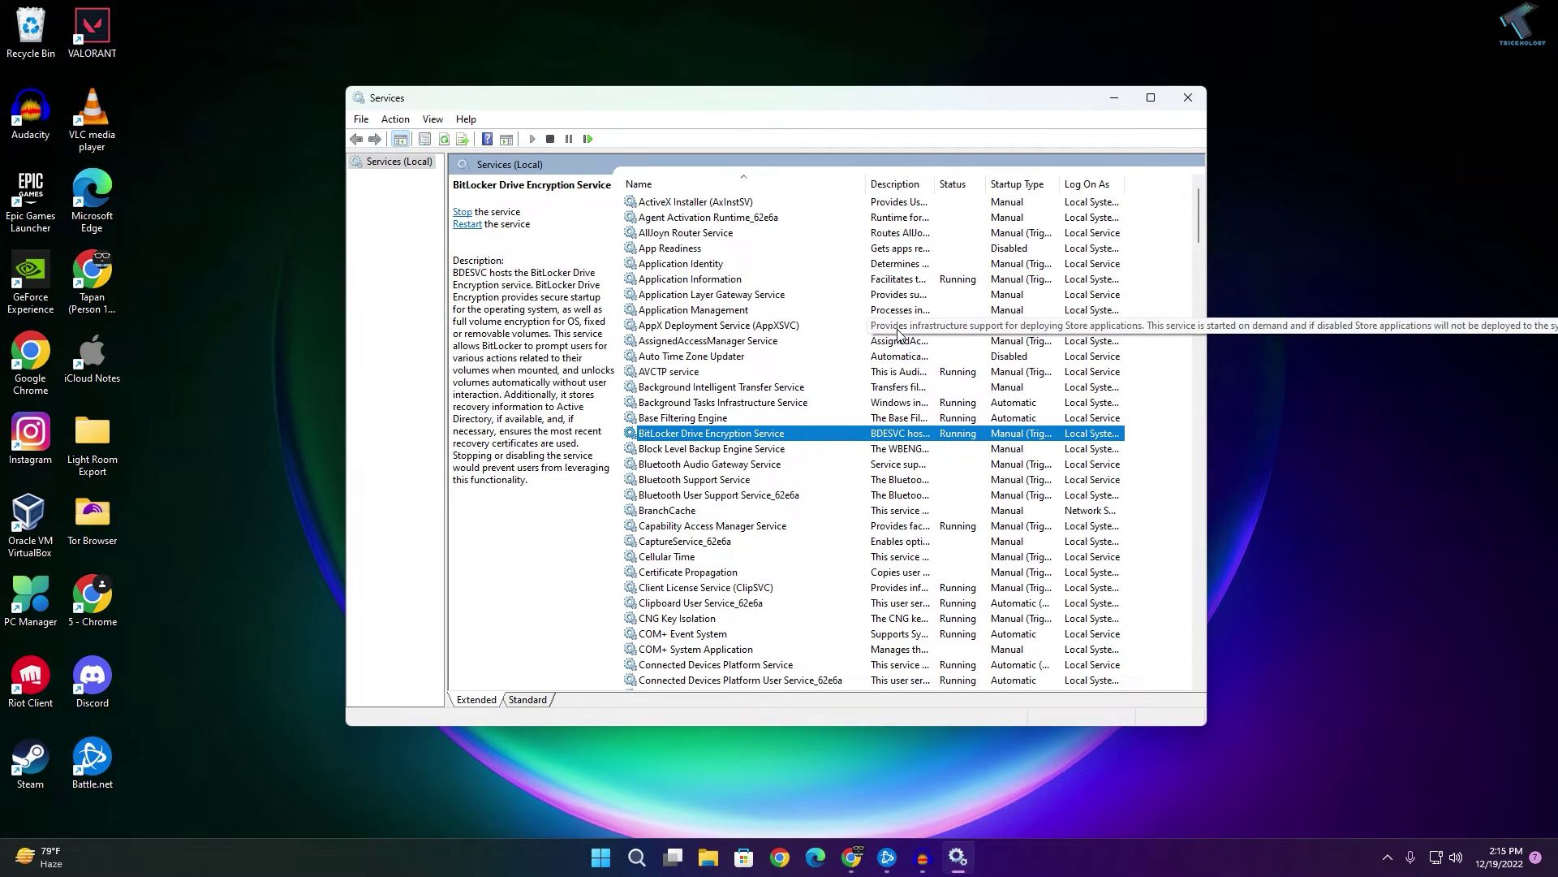
{"action": "key", "text": "s"}
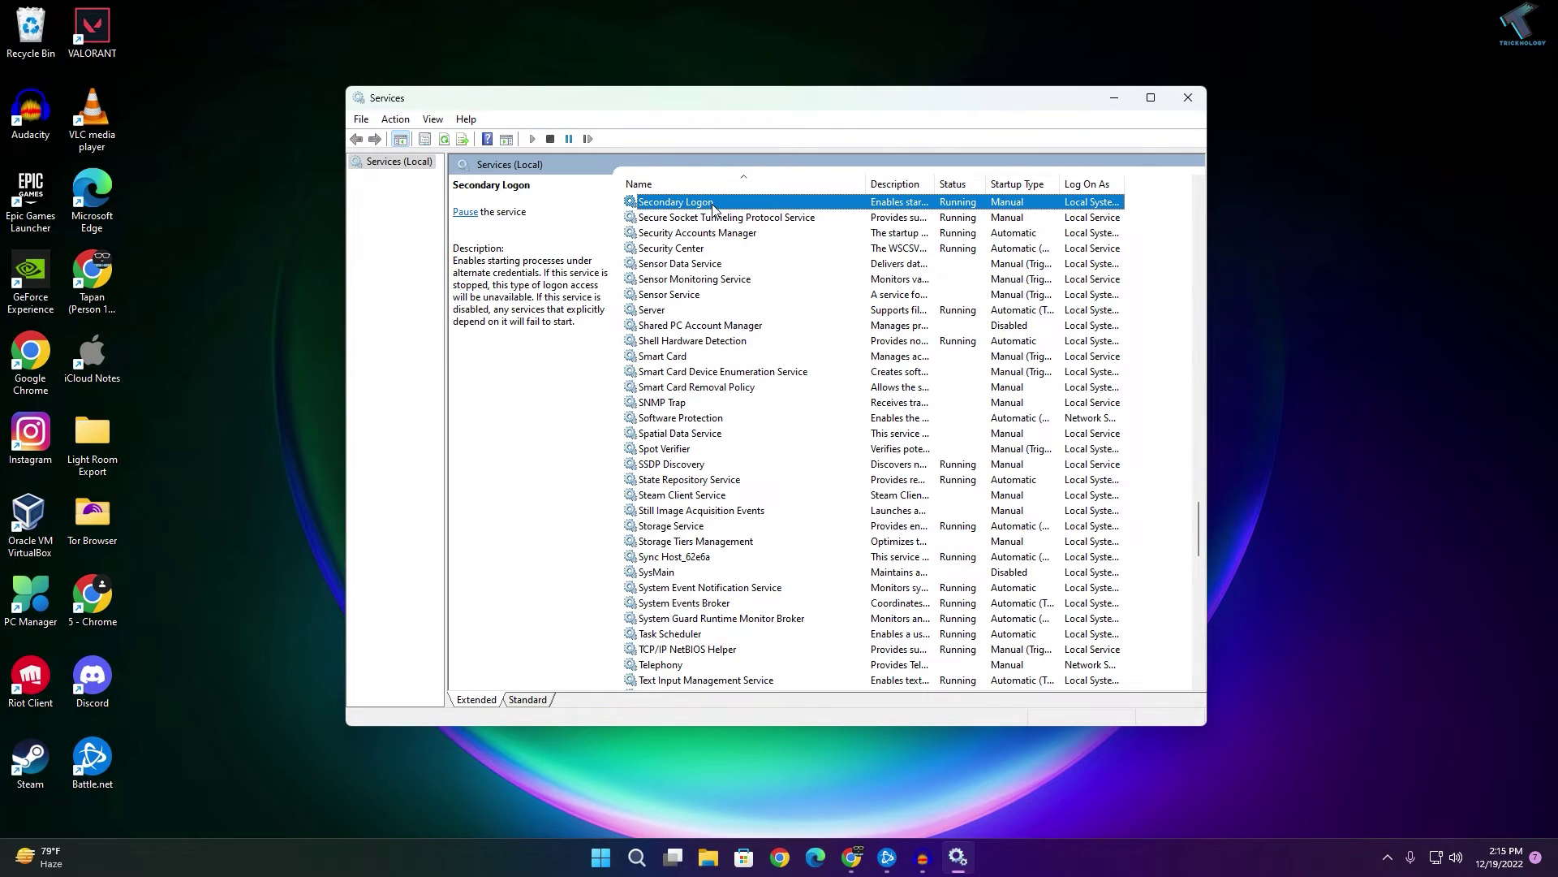
{"action": "right_click", "coordinate": [715, 208]}
{"action": "left_click", "coordinate": [805, 356]}
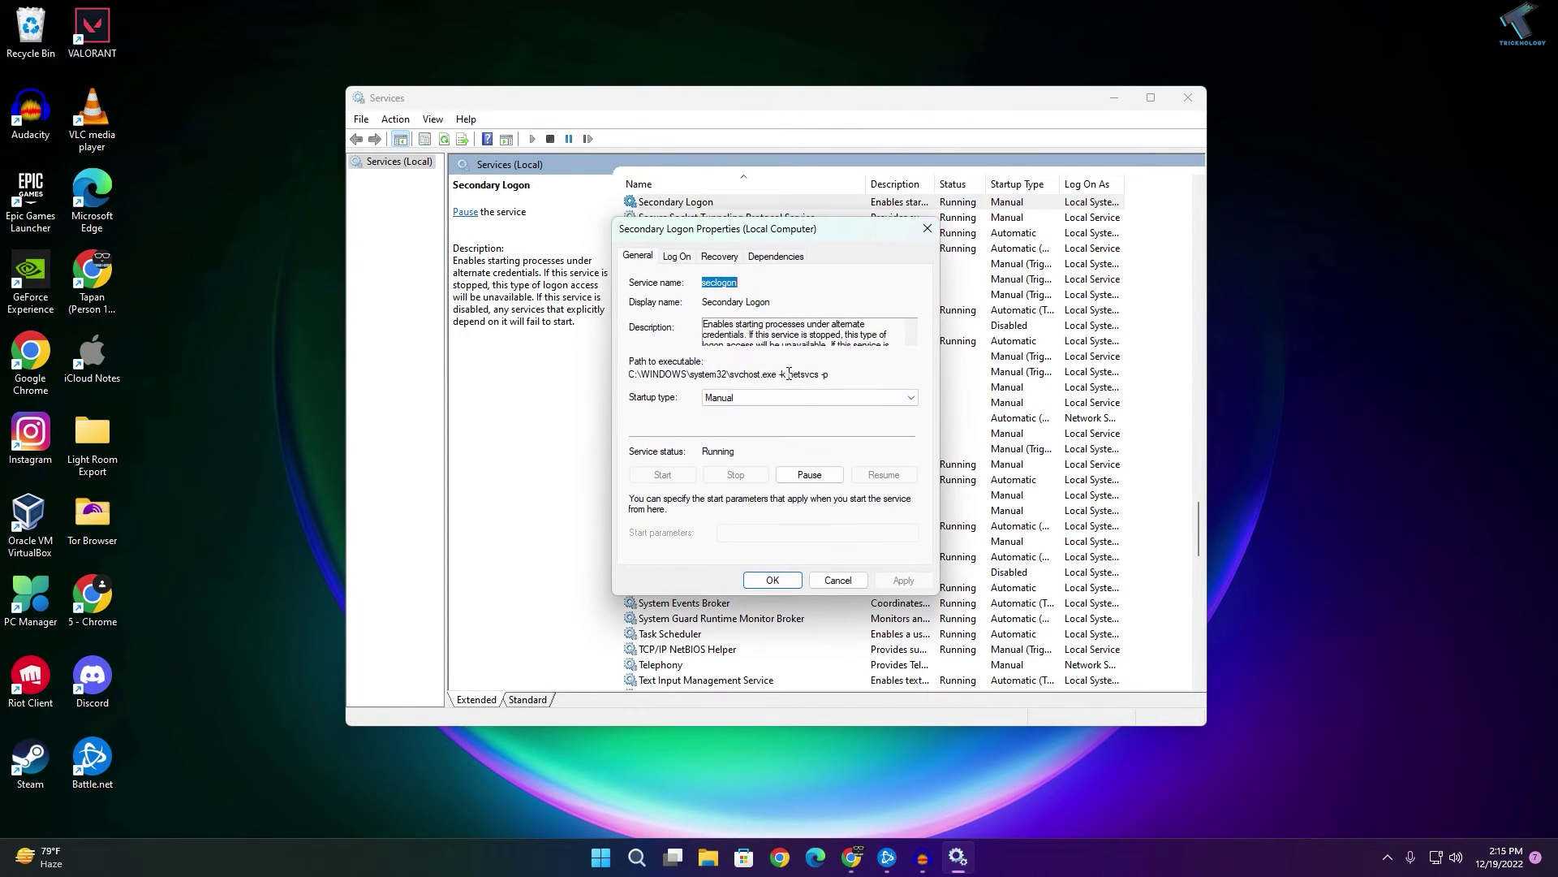
{"action": "left_click", "coordinate": [809, 399]}
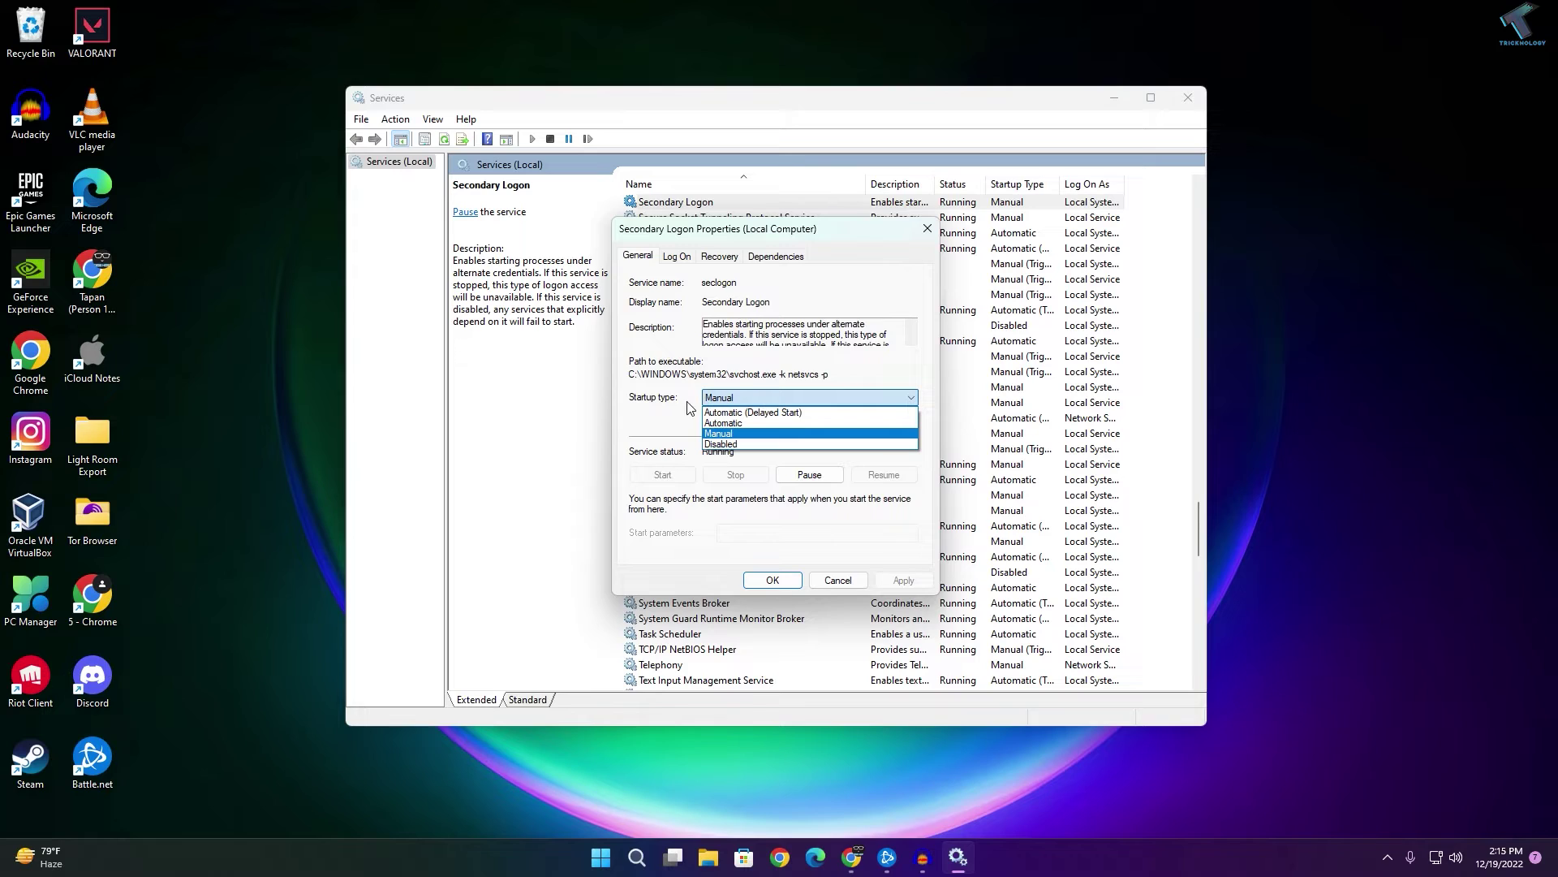
{"action": "left_click", "coordinate": [783, 422]}
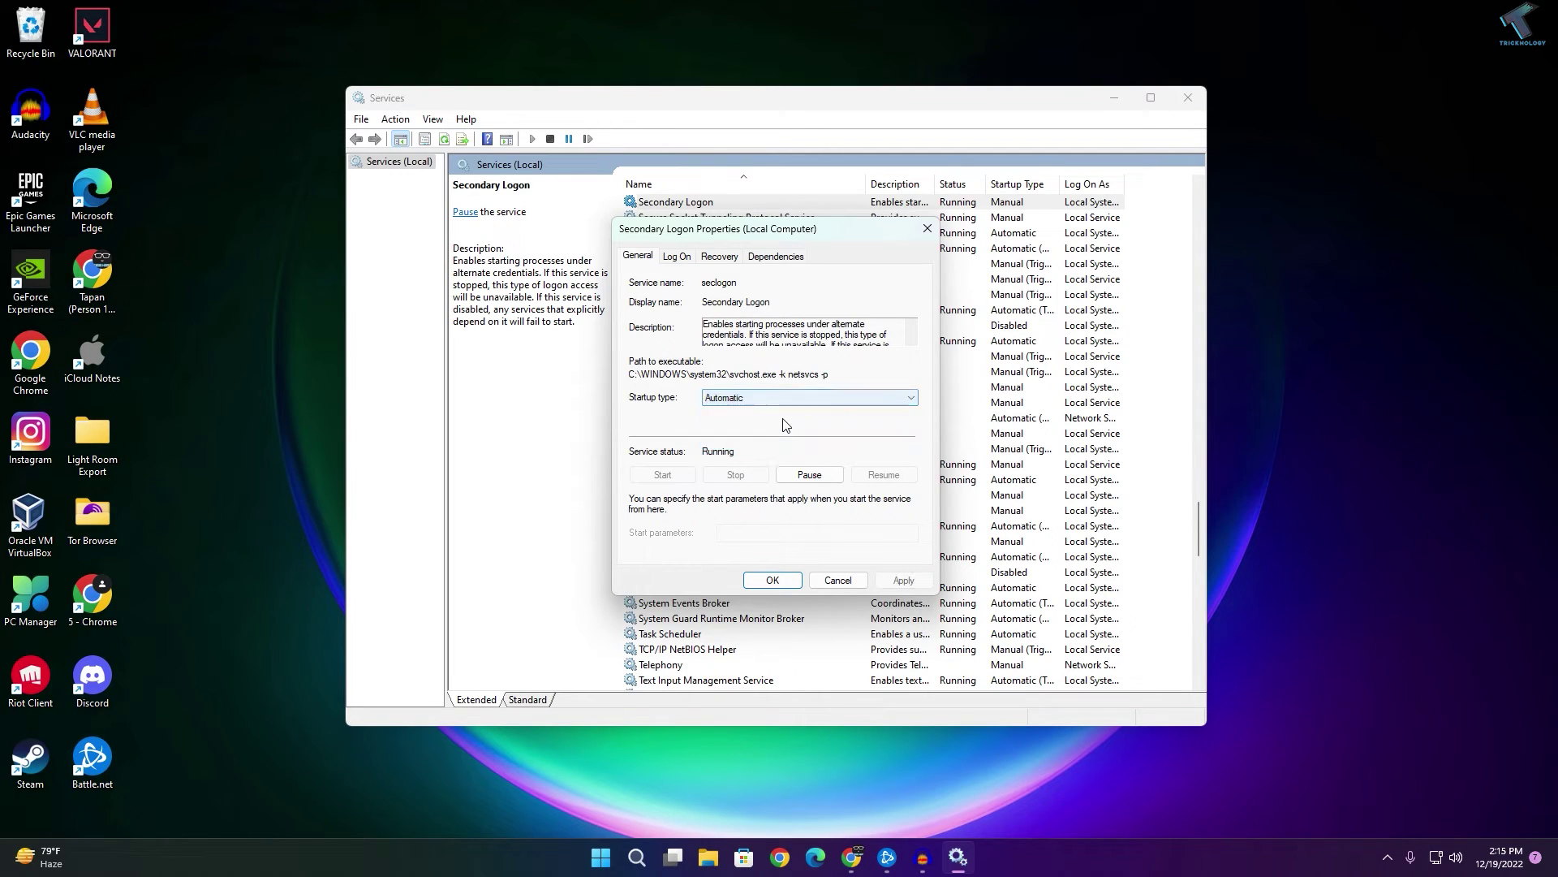
{"action": "left_click", "coordinate": [901, 580]}
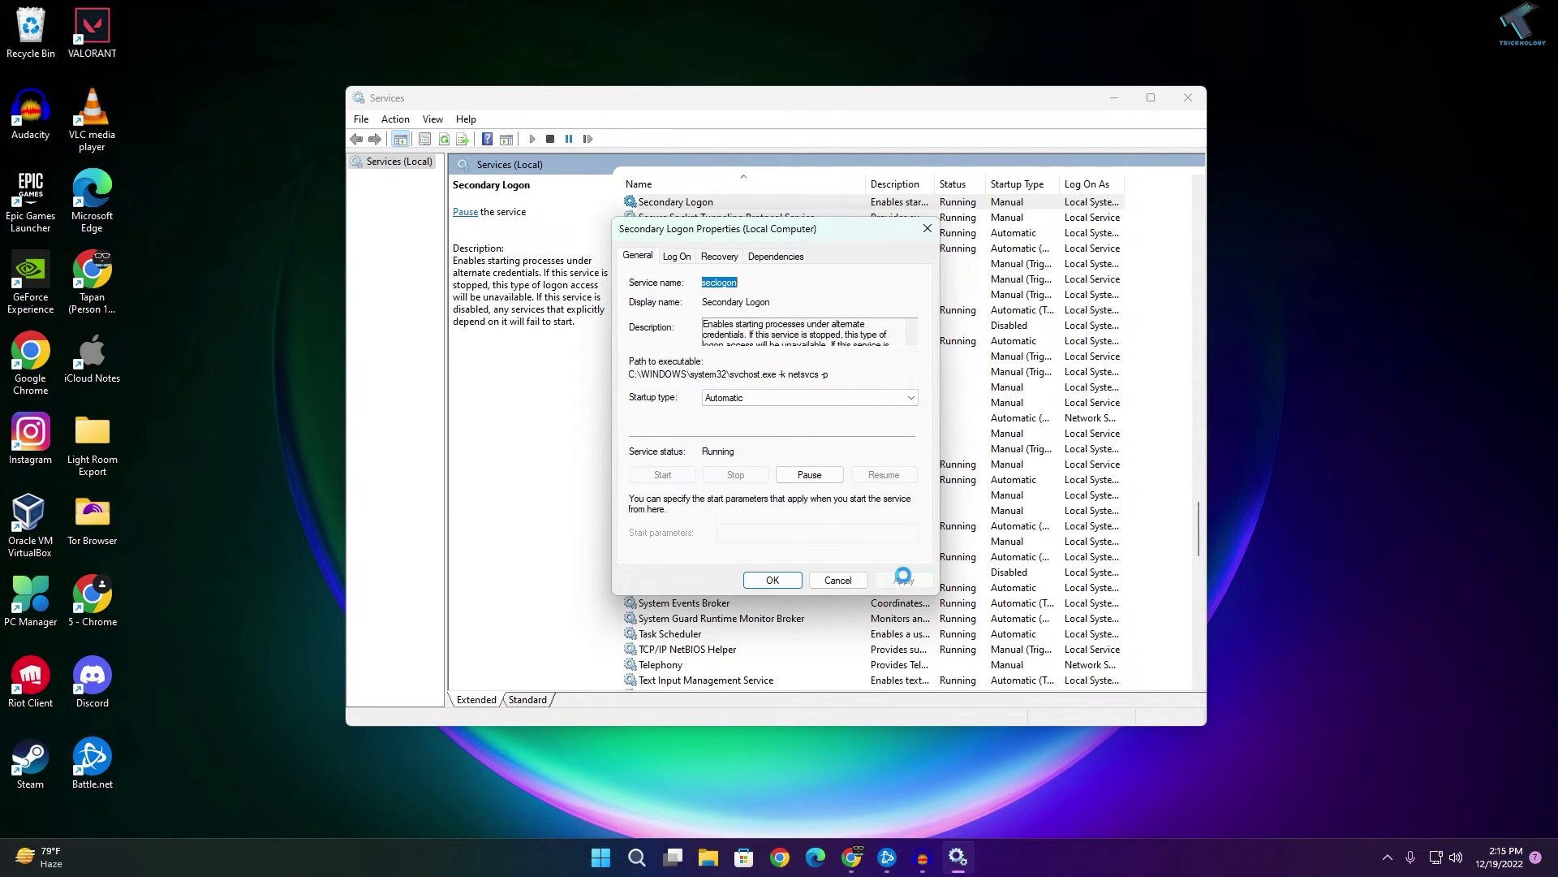
{"action": "left_click", "coordinate": [772, 580]}
{"action": "left_click", "coordinate": [1187, 98]}
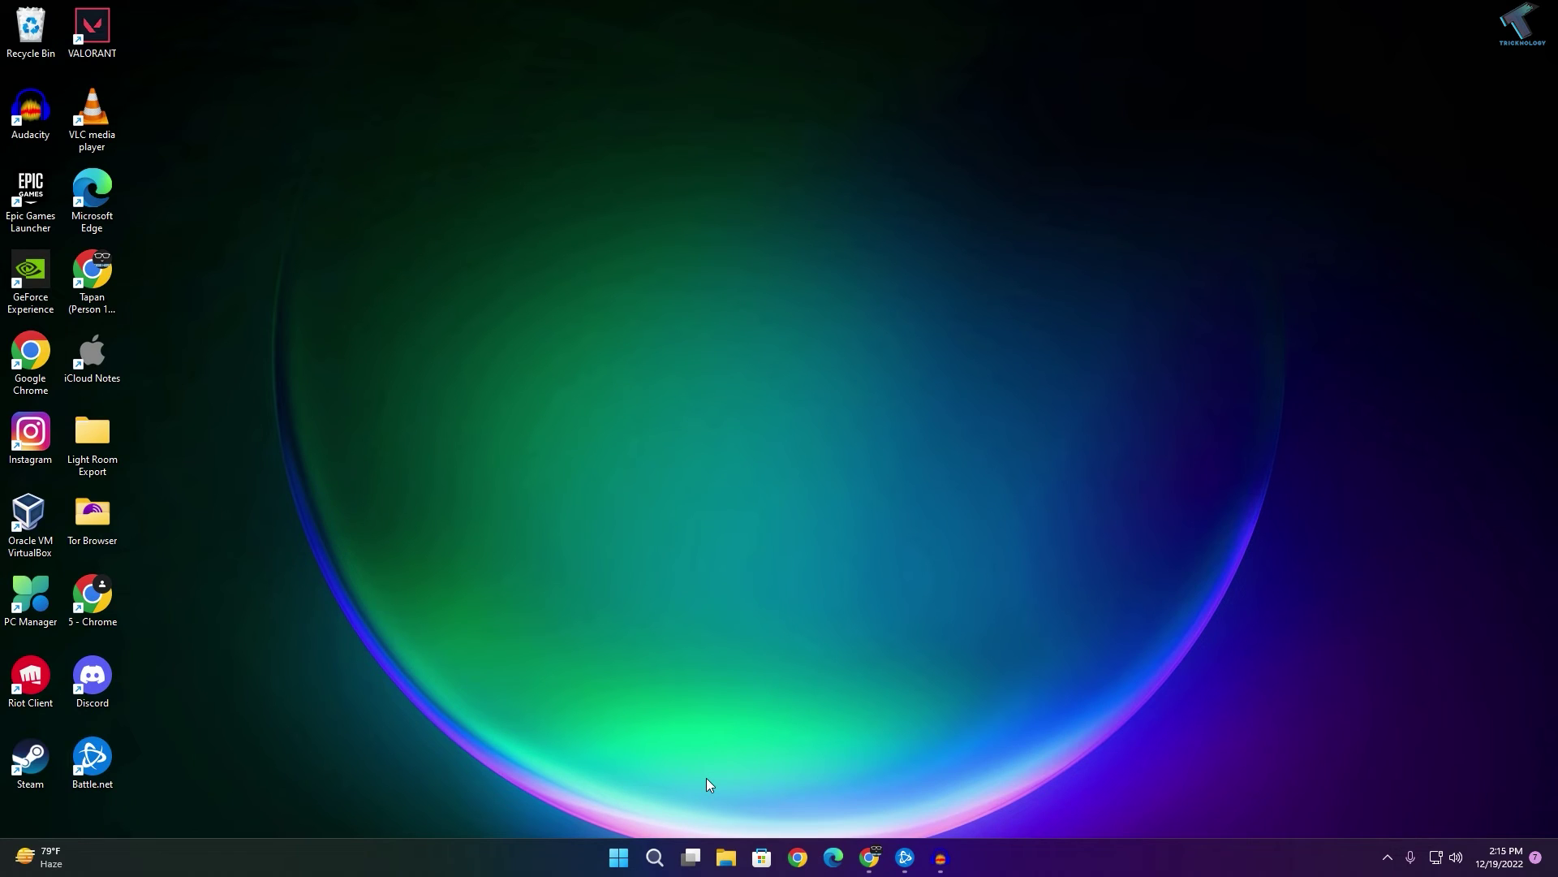
Step: Bring up the Start menu's power options showing Sleep, Shut down and Restart
{"action": "left_click", "coordinate": [618, 858]}
{"action": "left_click", "coordinate": [979, 800]}
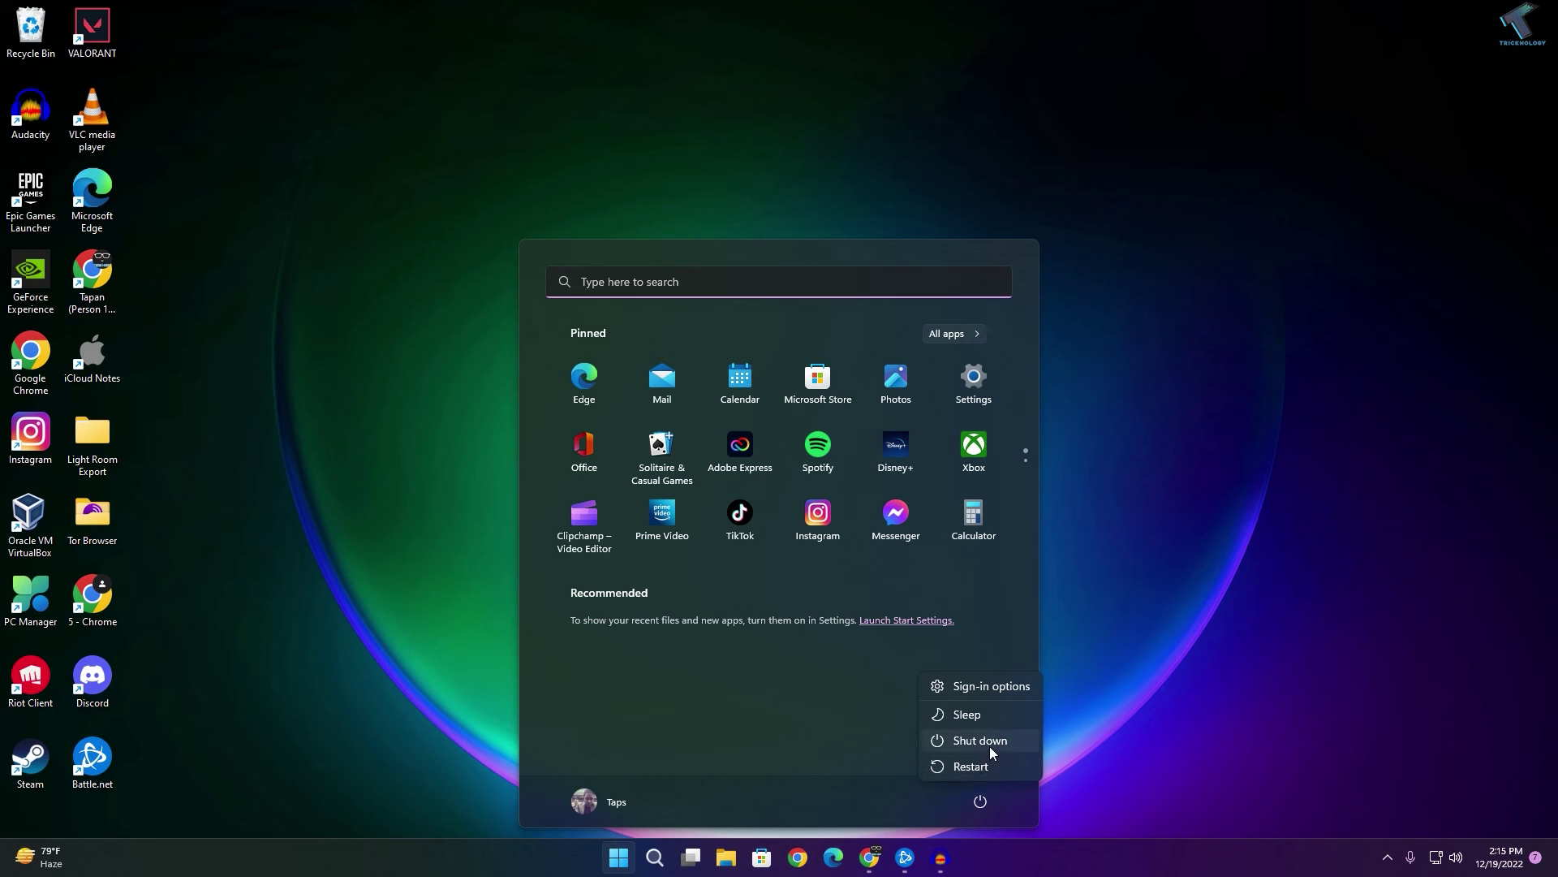